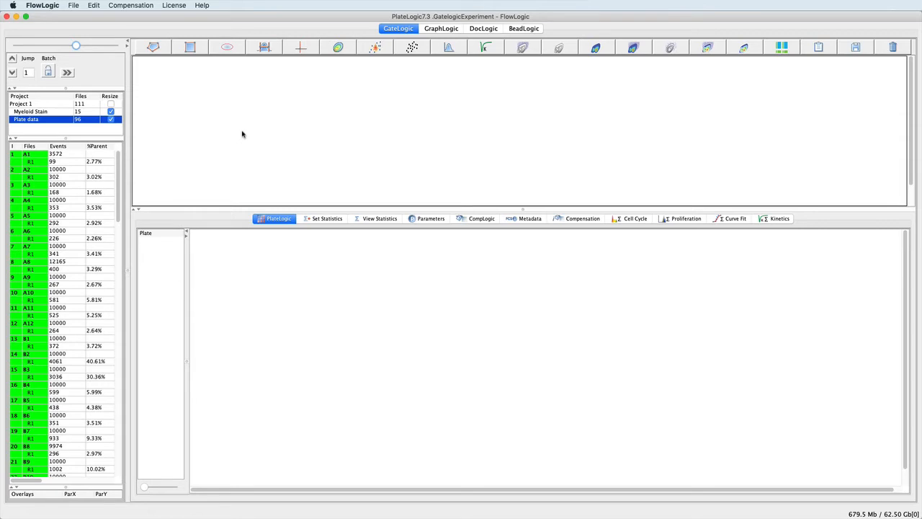
# Create a 96-well Plate #1 and load every Plate data file into its wells
pyautogui.rightClick(157, 264)
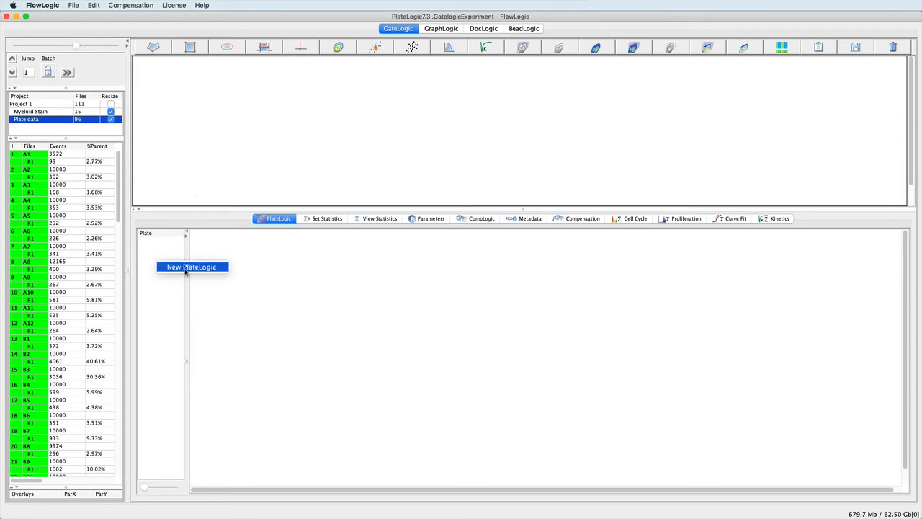
pyautogui.click(185, 268)
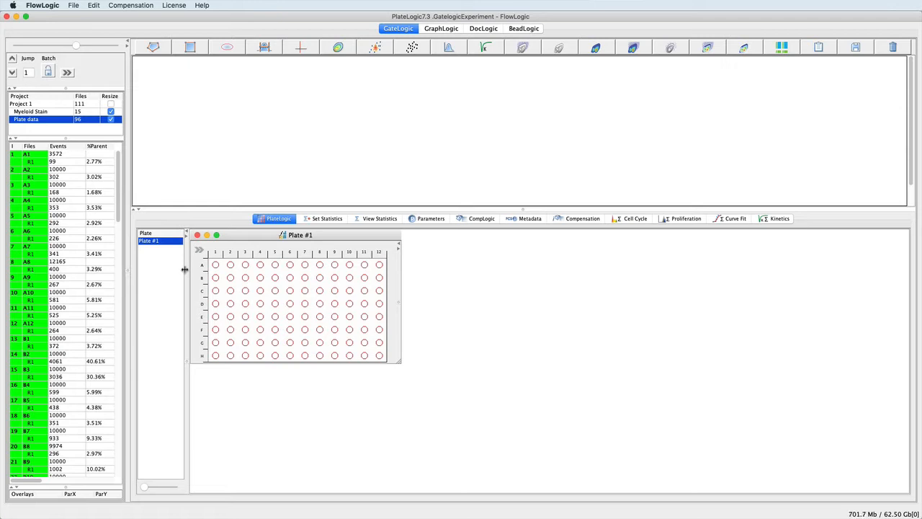
pyautogui.click(30, 154)
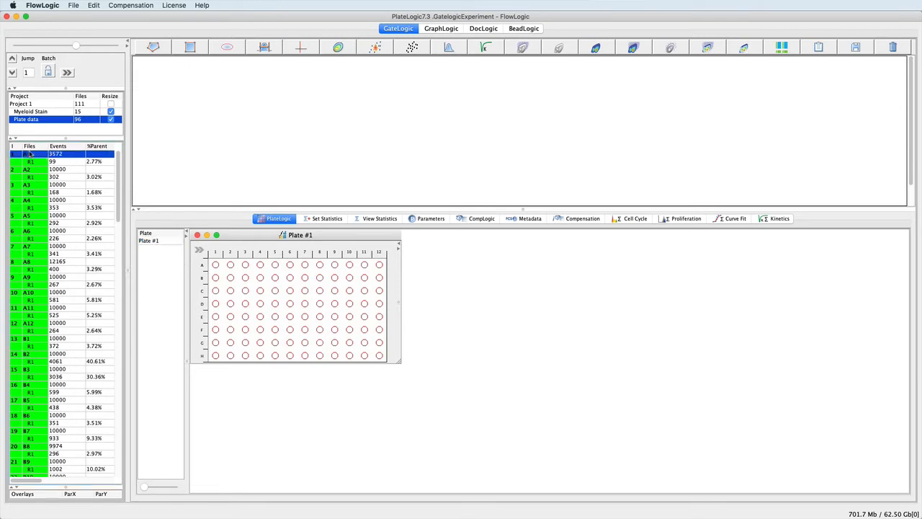
pyautogui.press('super+a')
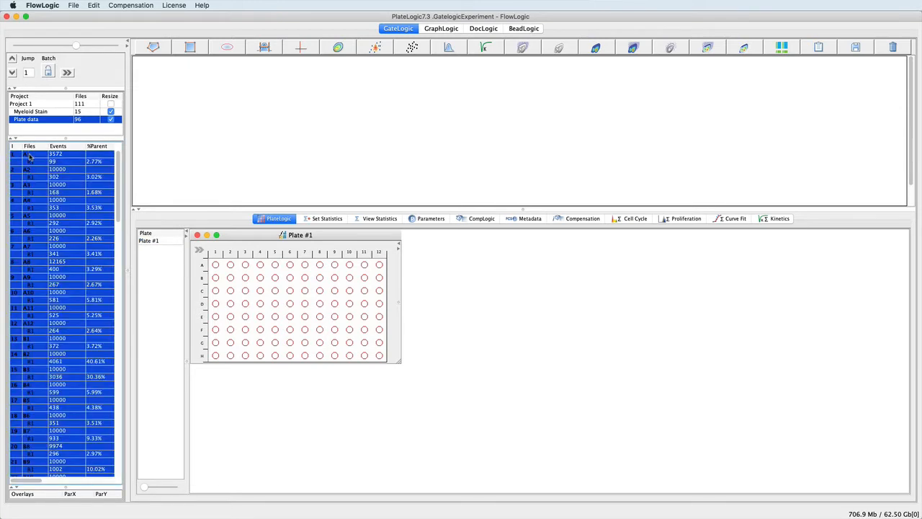
pyautogui.moveTo(31, 154); pyautogui.dragTo(215, 265)
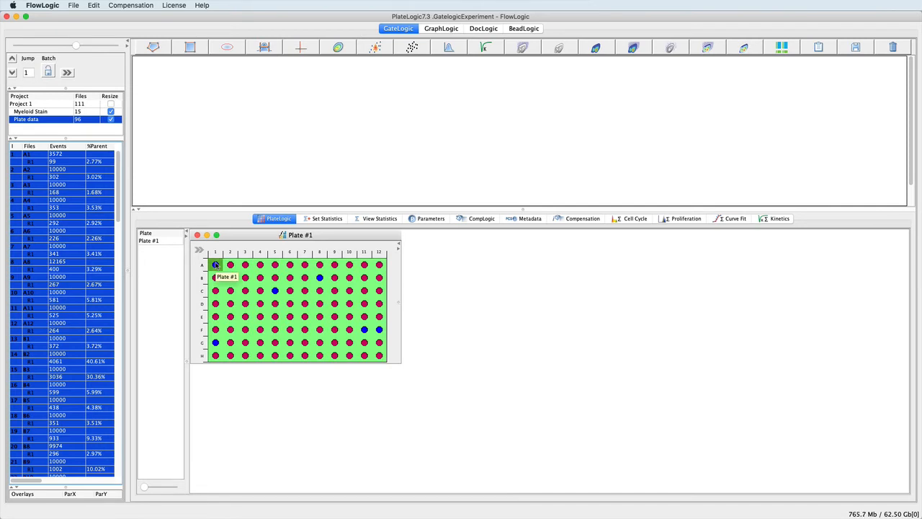
pyautogui.rightClick(161, 266)
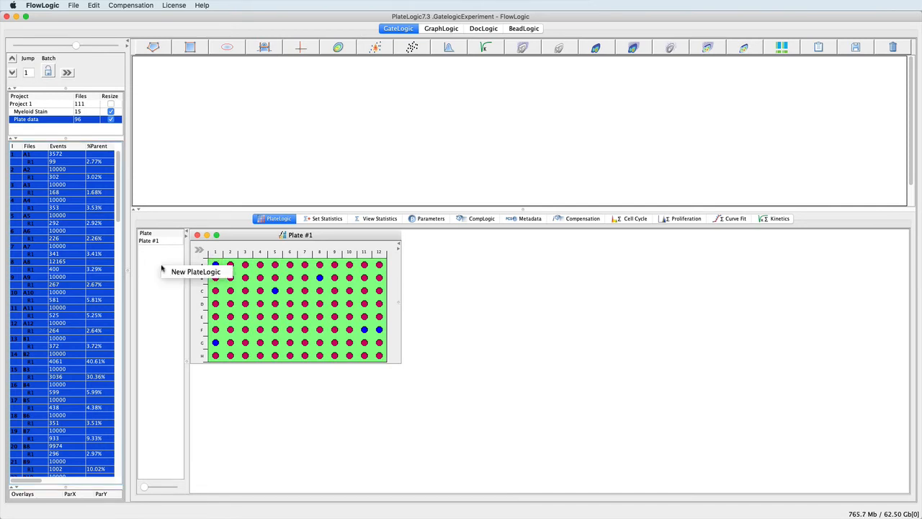
# Add Plate #2 and resize it to 5 columns by 3 rows
pyautogui.click(176, 272)
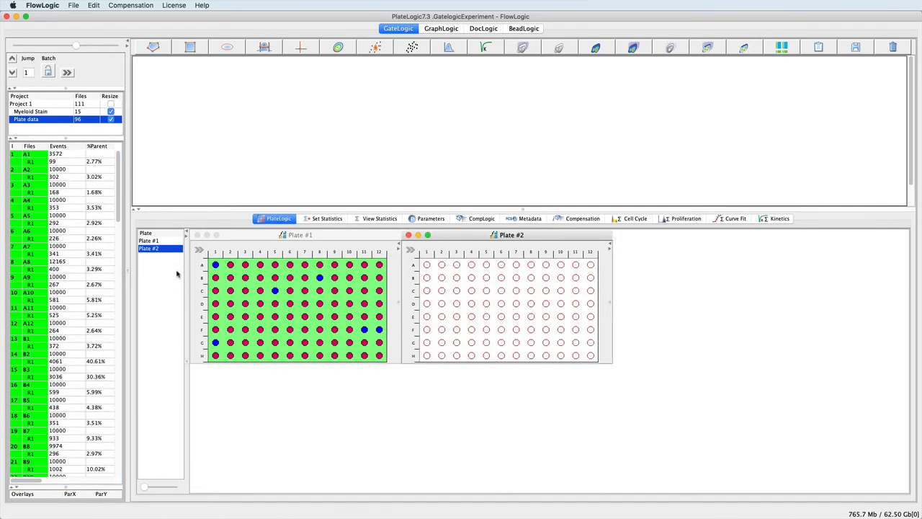
pyautogui.click(410, 249)
pyautogui.doubleClick(645, 271)
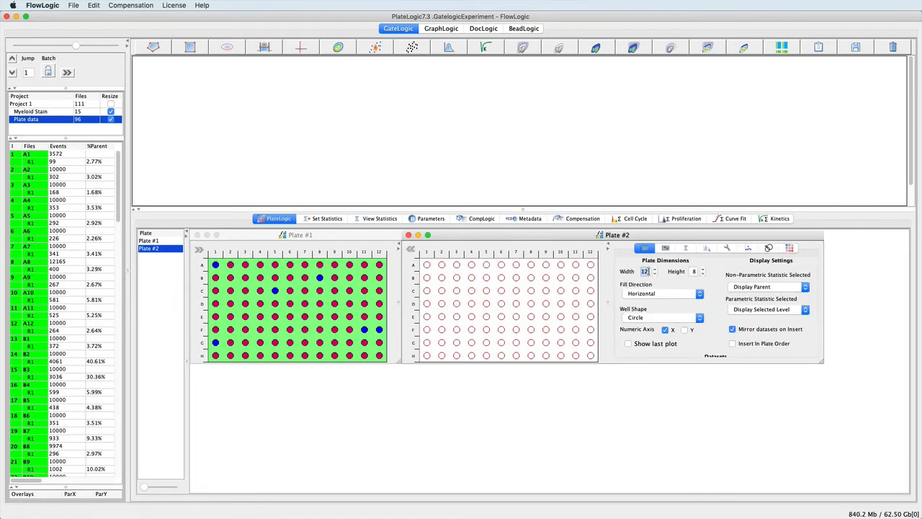
pyautogui.write('5')
pyautogui.press('Return')
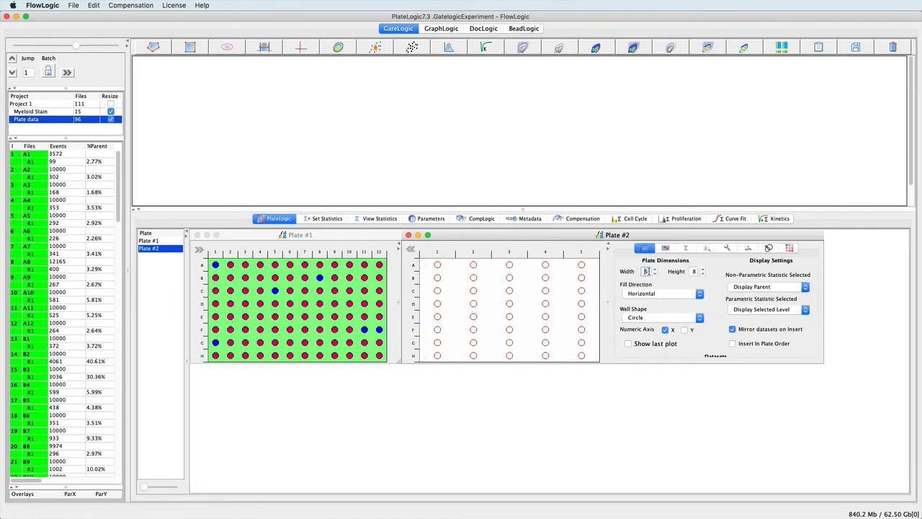
pyautogui.doubleClick(695, 271)
pyautogui.write('3')
pyautogui.press('Return')
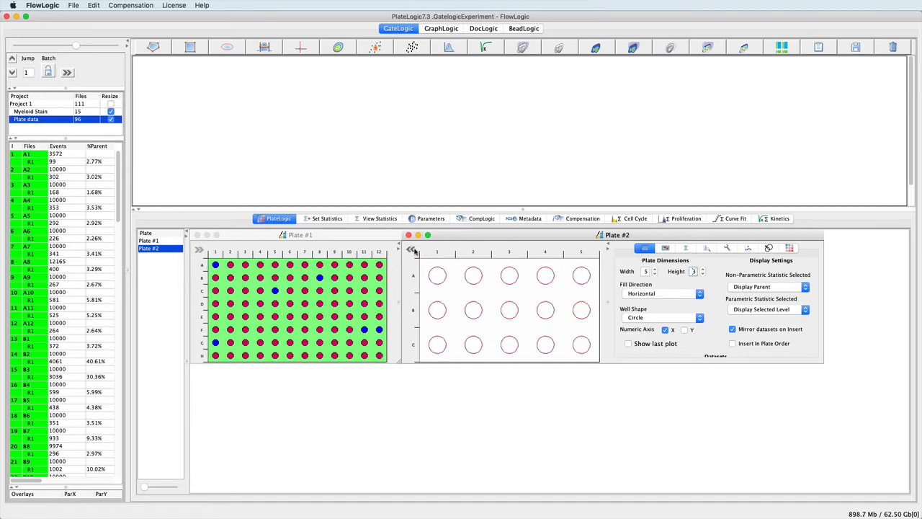
# Load all Myeloid Stain files into Plate #2 from well A1, then close the plate windows
pyautogui.click(35, 112)
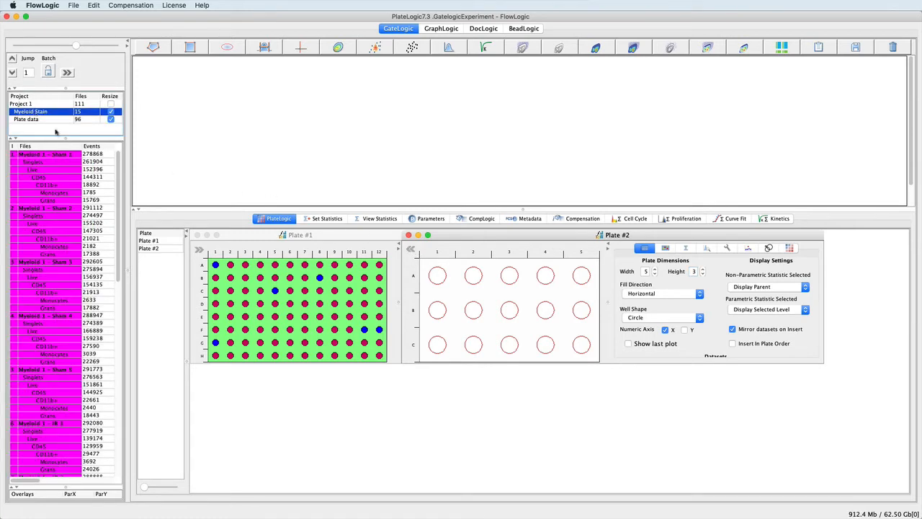
pyautogui.click(196, 234)
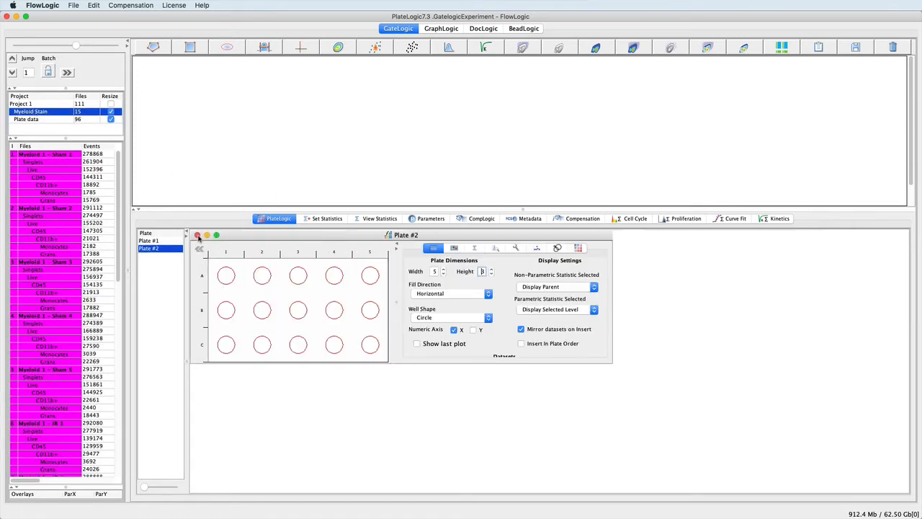
pyautogui.click(58, 155)
pyautogui.press('super+a')
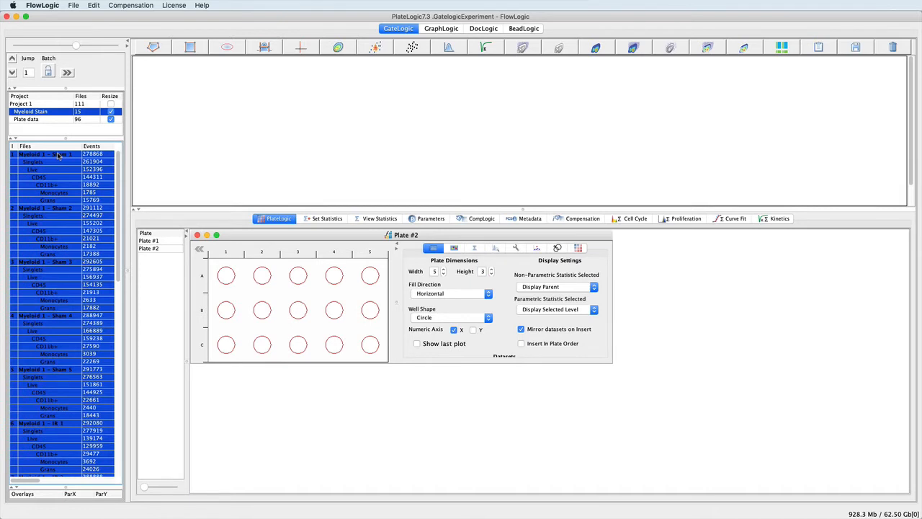
pyautogui.moveTo(58, 154); pyautogui.dragTo(227, 273)
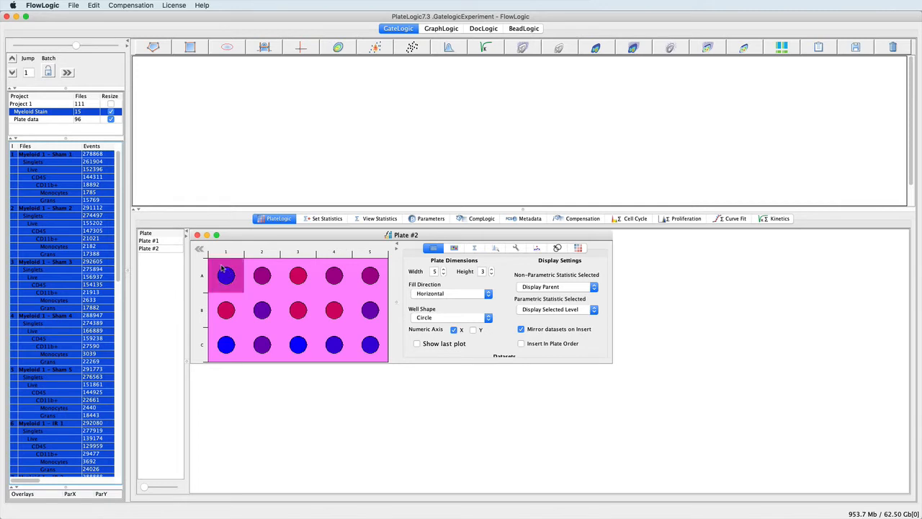
pyautogui.click(198, 248)
pyautogui.click(196, 235)
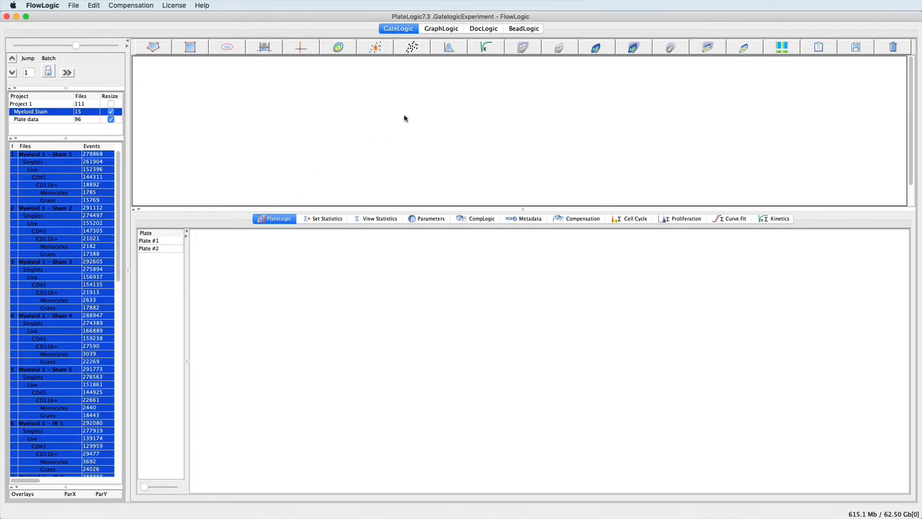
# Place Plate #1 into the GraphLogic sheet at cell A1
pyautogui.click(441, 29)
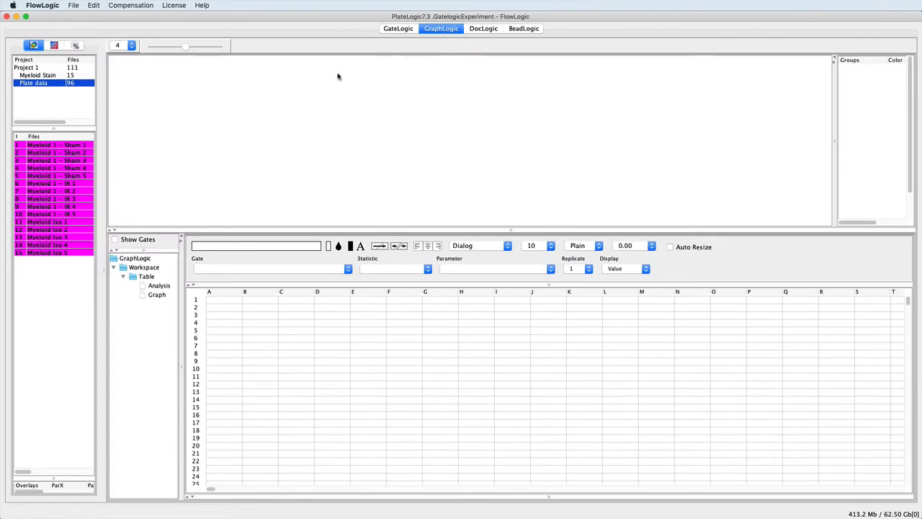
pyautogui.click(55, 46)
pyautogui.click(32, 67)
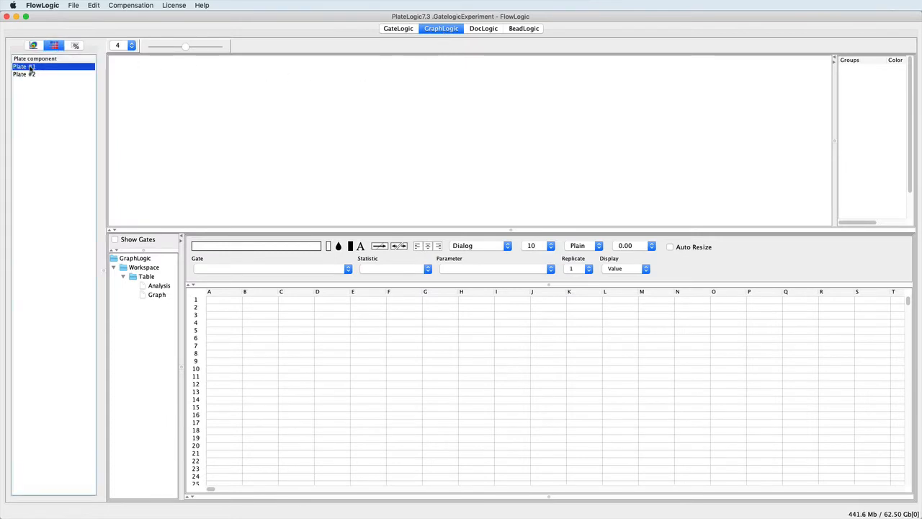
pyautogui.moveTo(32, 67); pyautogui.dragTo(214, 303)
# Set Plate #1 values B3:M10 to R1 gate %Parent and graph the table as bars
pyautogui.click(254, 316)
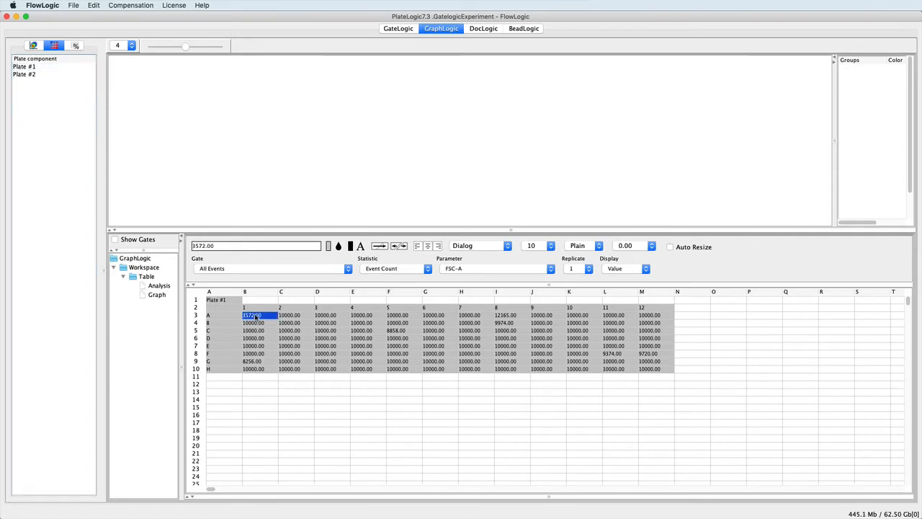
pyautogui.keyDown('shift'); pyautogui.click(651, 369); pyautogui.keyUp('shift')
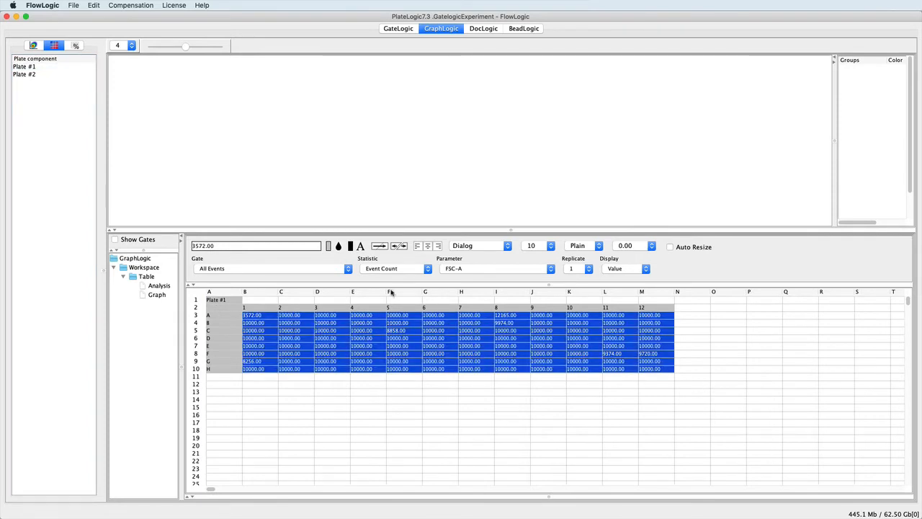
pyautogui.click(348, 270)
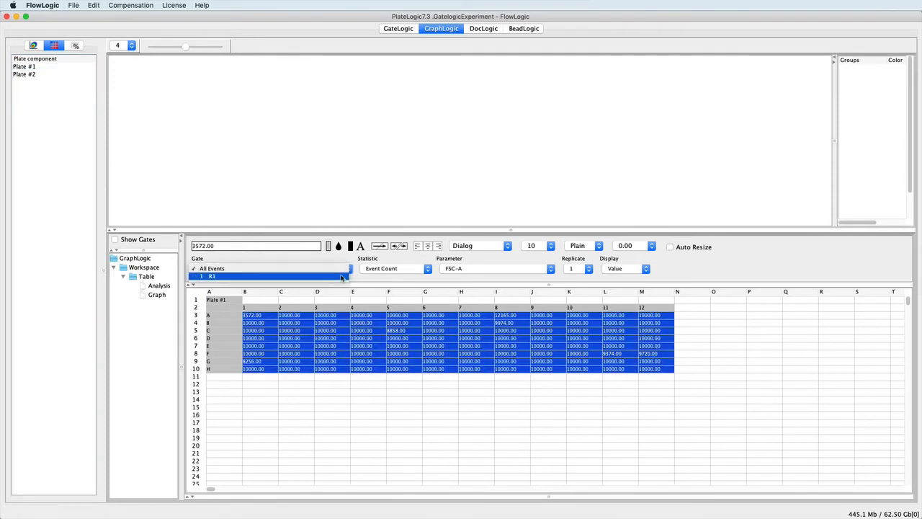
pyautogui.click(345, 302)
pyautogui.click(428, 268)
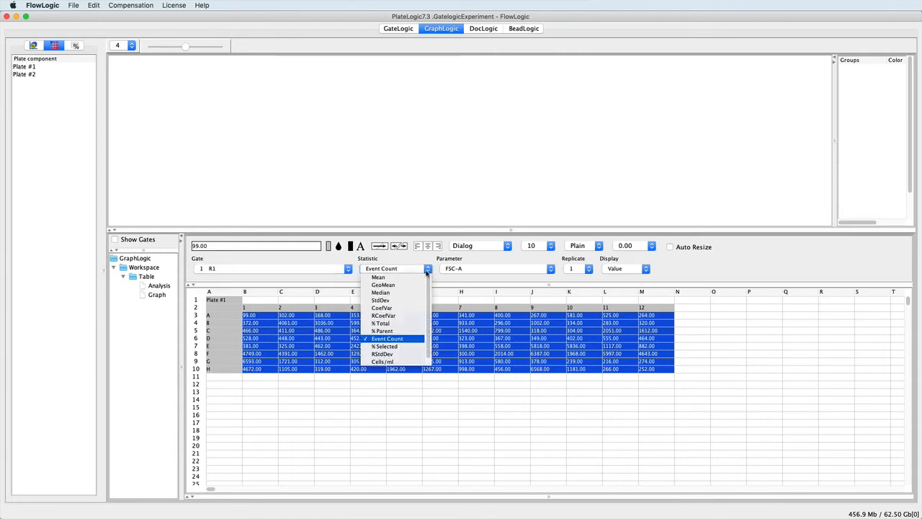
pyautogui.click(393, 331)
pyautogui.click(230, 302)
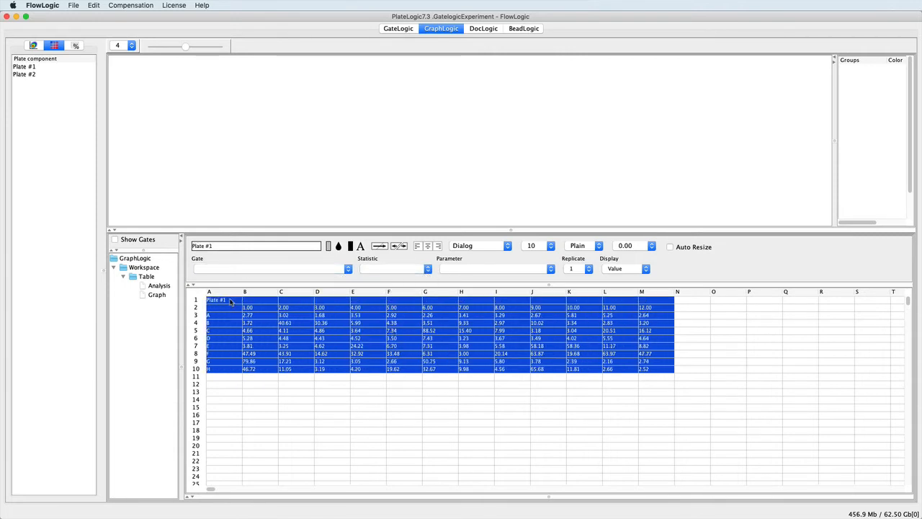
pyautogui.moveTo(231, 301); pyautogui.dragTo(147, 296)
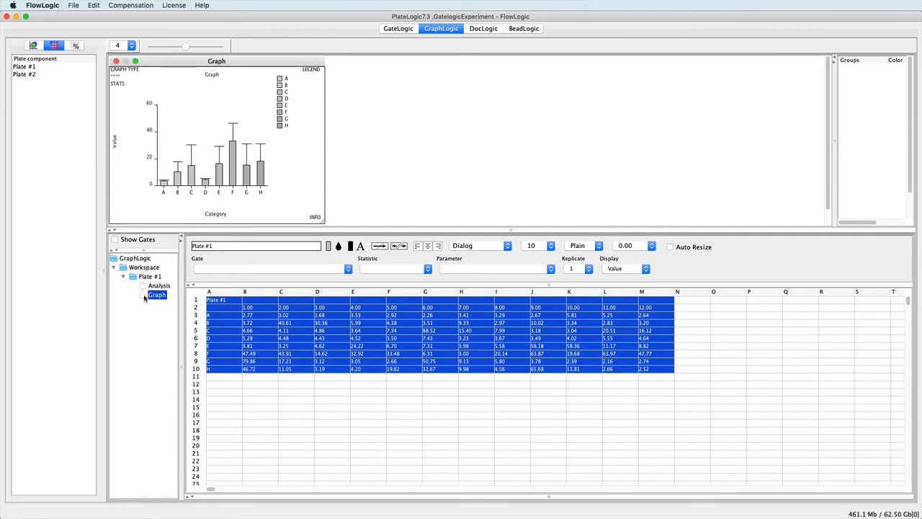
# Narrow the error bar caps to 4 and color bar H green
pyautogui.click(116, 85)
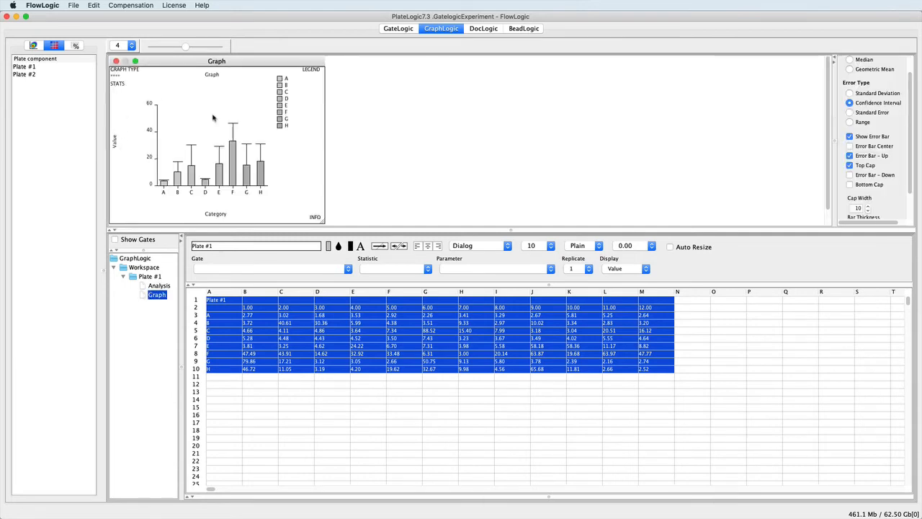
pyautogui.click(868, 211)
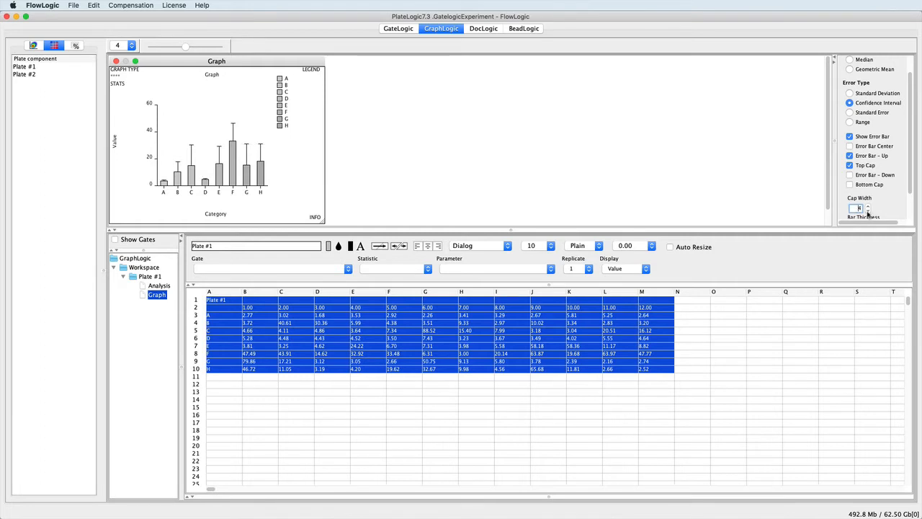
pyautogui.click(260, 177)
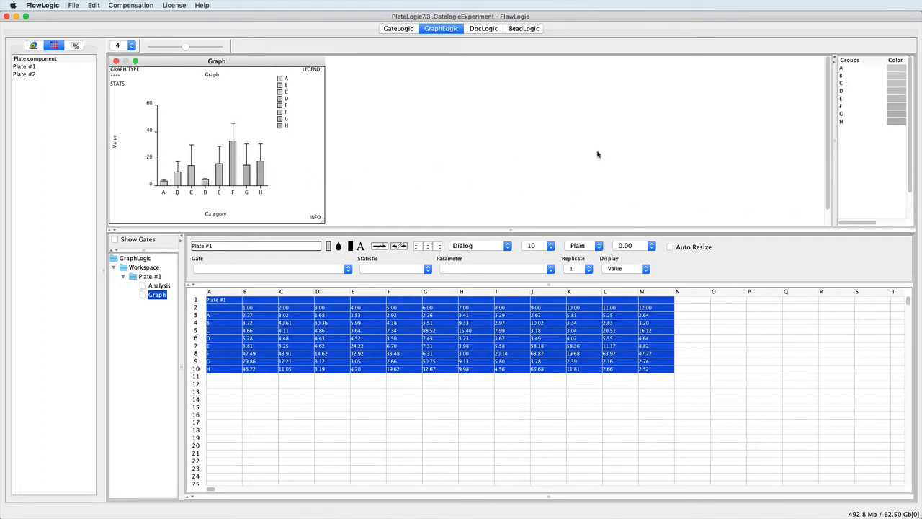
pyautogui.click(887, 124)
pyautogui.click(805, 99)
pyautogui.press('Return')
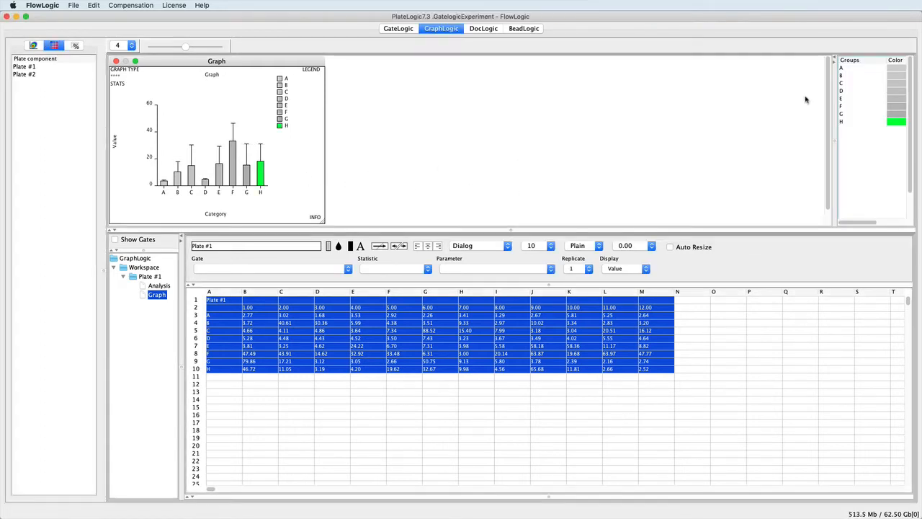
# Color bar G pink and bar F blue
pyautogui.click(897, 115)
pyautogui.click(733, 99)
pyautogui.press('Return')
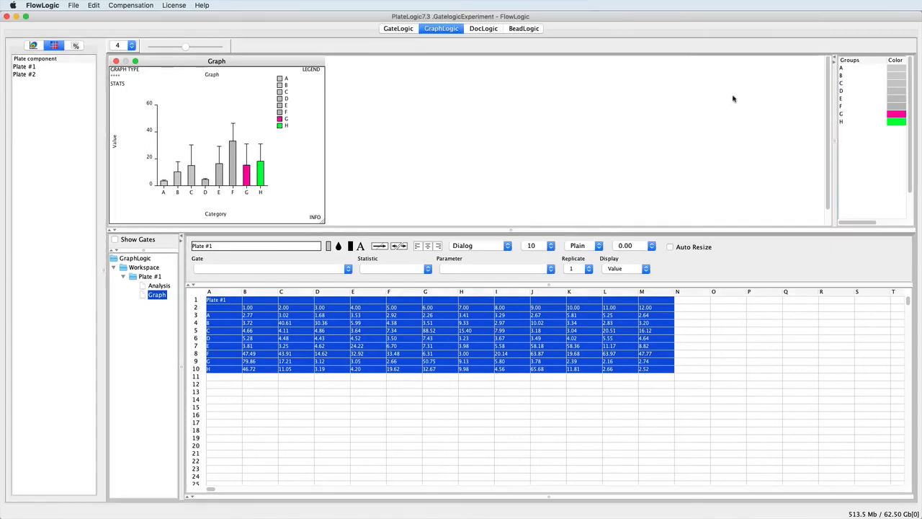
pyautogui.click(893, 106)
pyautogui.click(695, 101)
pyautogui.press('Return')
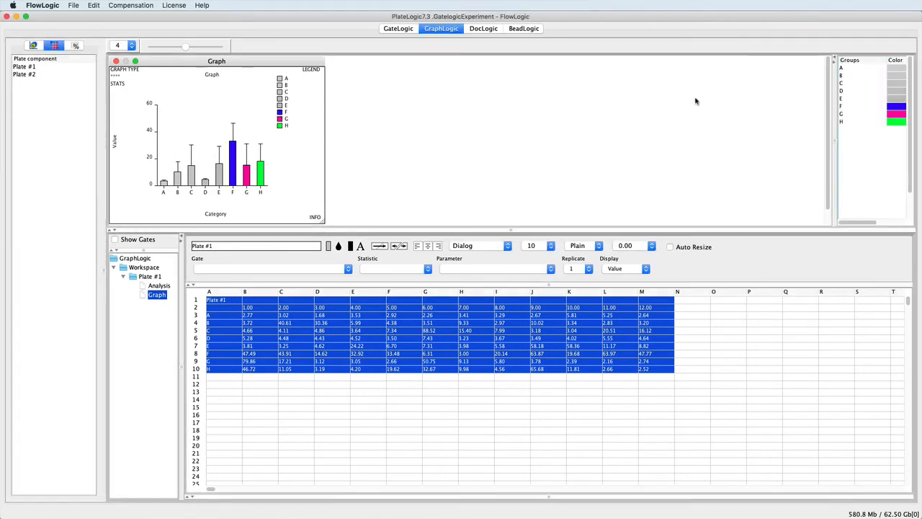
# Change the Plate #1 graph to a line chart and return to the gating view
pyautogui.click(115, 72)
pyautogui.click(883, 131)
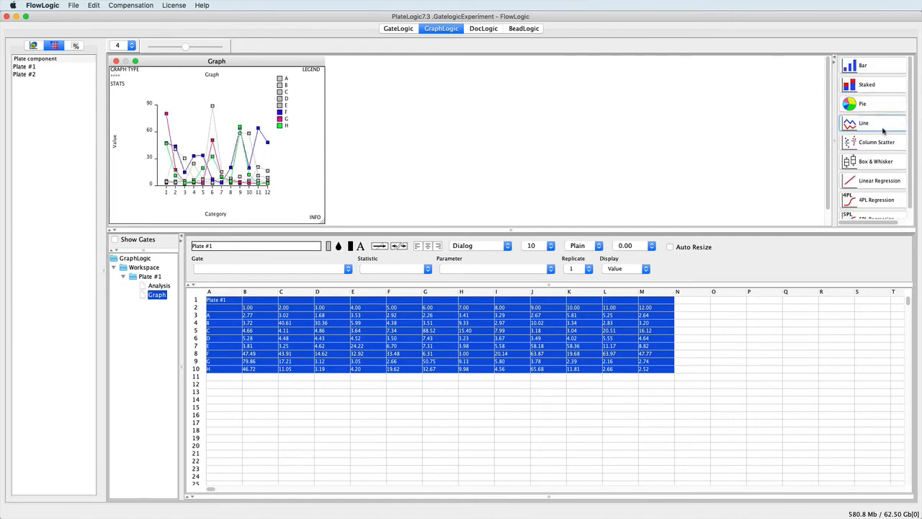
pyautogui.click(401, 30)
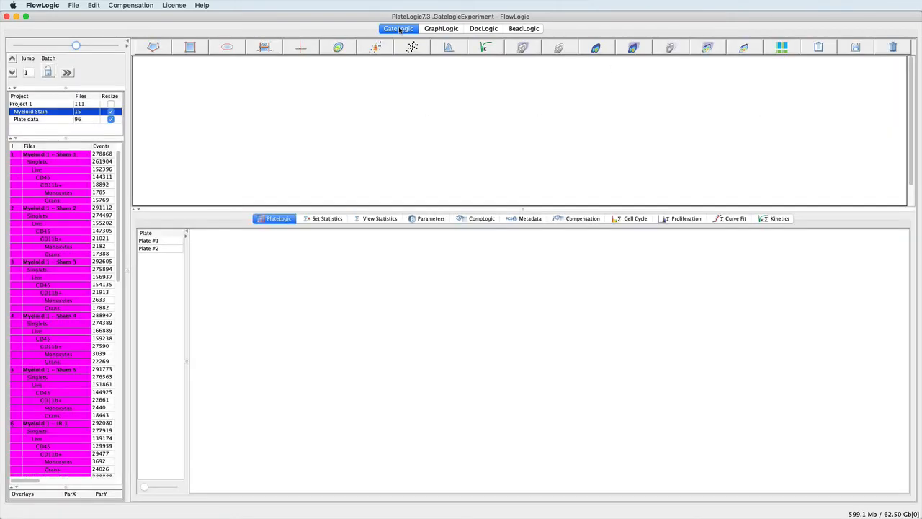
# Open well A1's plot, shift the R1 gate over the main cluster, and check GraphLogic values
pyautogui.click(61, 118)
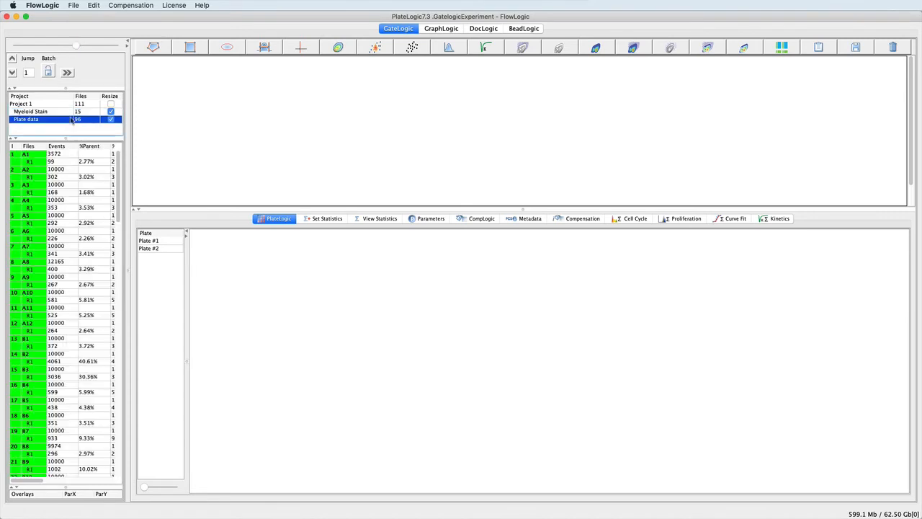
pyautogui.doubleClick(40, 156)
pyautogui.moveTo(193, 153); pyautogui.dragTo(175, 154)
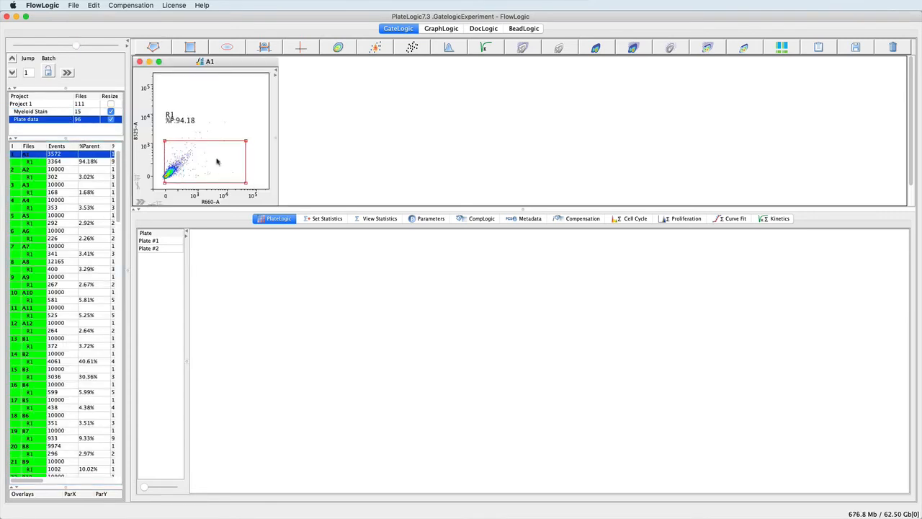
pyautogui.click(442, 29)
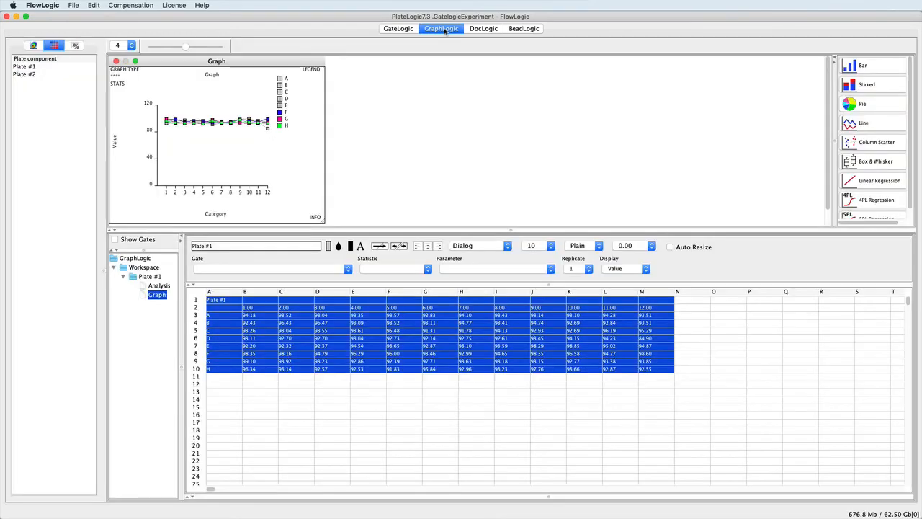
pyautogui.click(401, 29)
# Move the R1 gate back off the cluster and close the Plate #1 graph window
pyautogui.moveTo(191, 167); pyautogui.dragTo(203, 165)
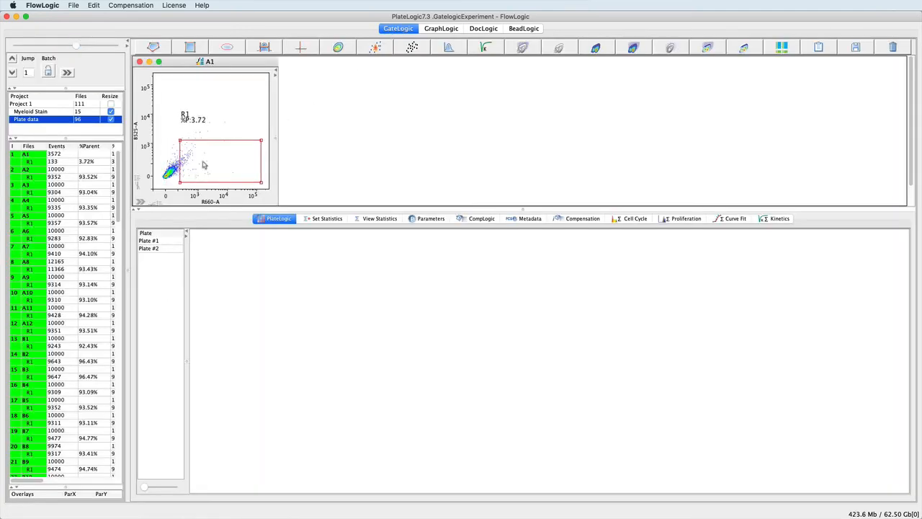
pyautogui.click(441, 30)
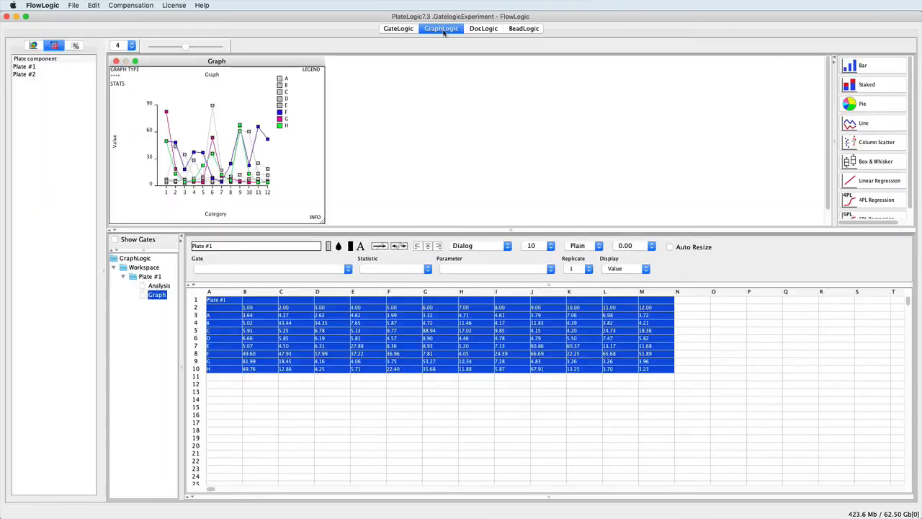
pyautogui.click(116, 61)
pyautogui.click(30, 76)
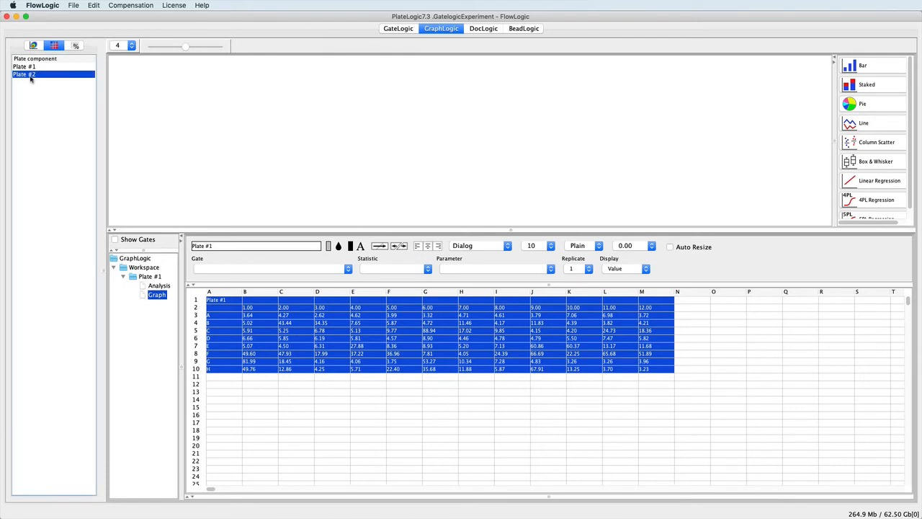
# Place Plate #2 at A13 and show its B15:F17 values as Monocytes % Parent
pyautogui.moveTo(31, 80); pyautogui.dragTo(218, 391)
pyautogui.click(249, 408)
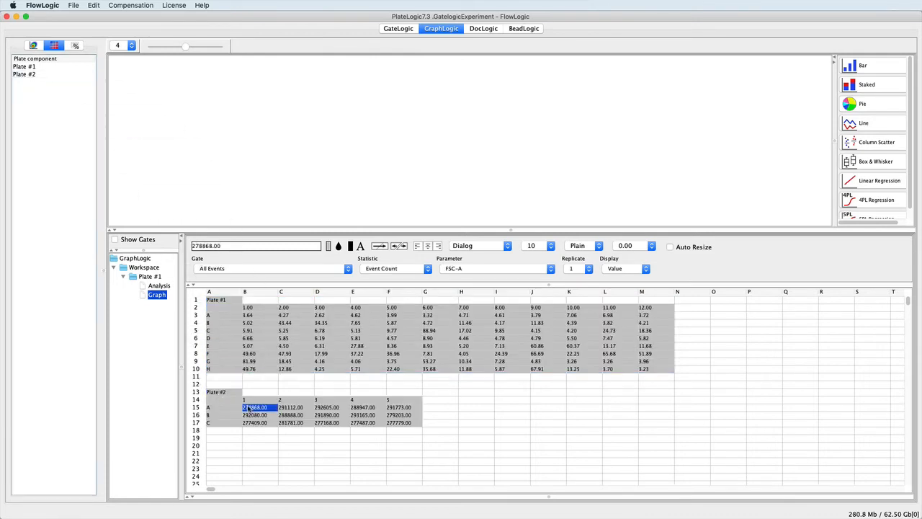
pyautogui.keyDown('shift'); pyautogui.click(389, 422); pyautogui.keyUp('shift')
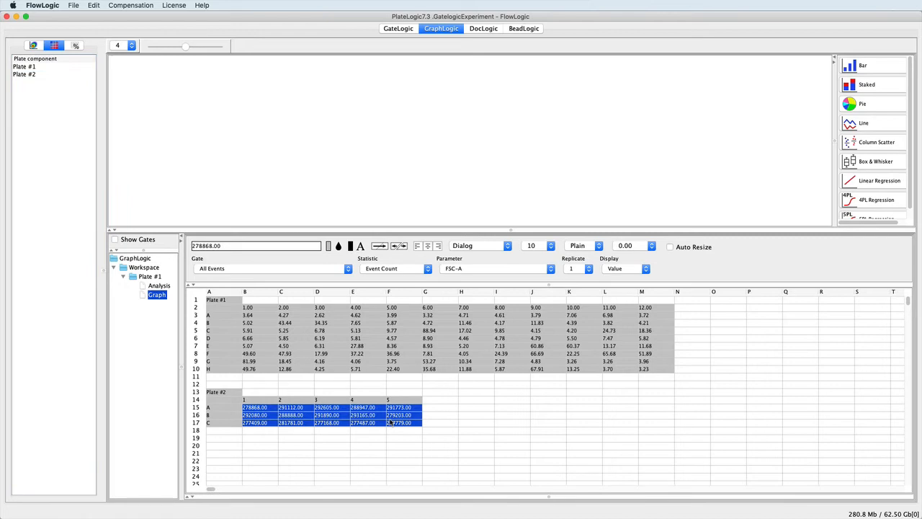
pyautogui.click(347, 269)
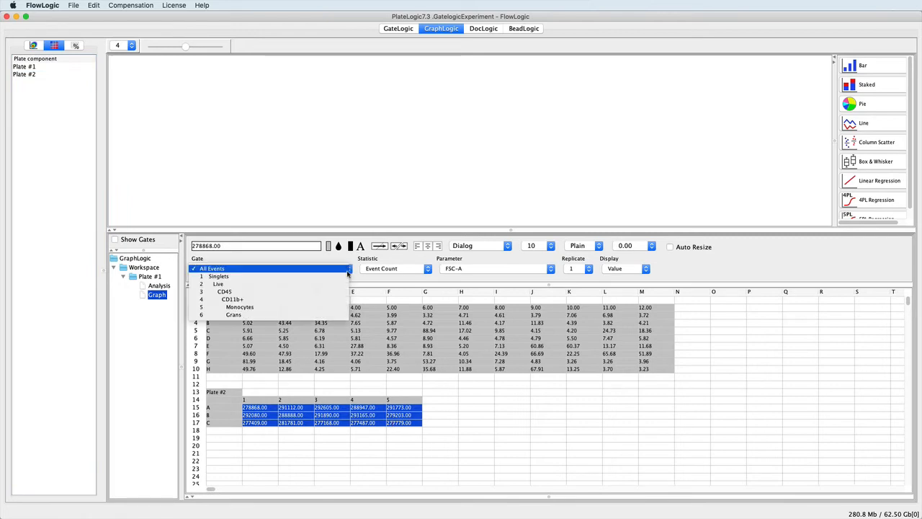
pyautogui.click(333, 307)
pyautogui.click(414, 270)
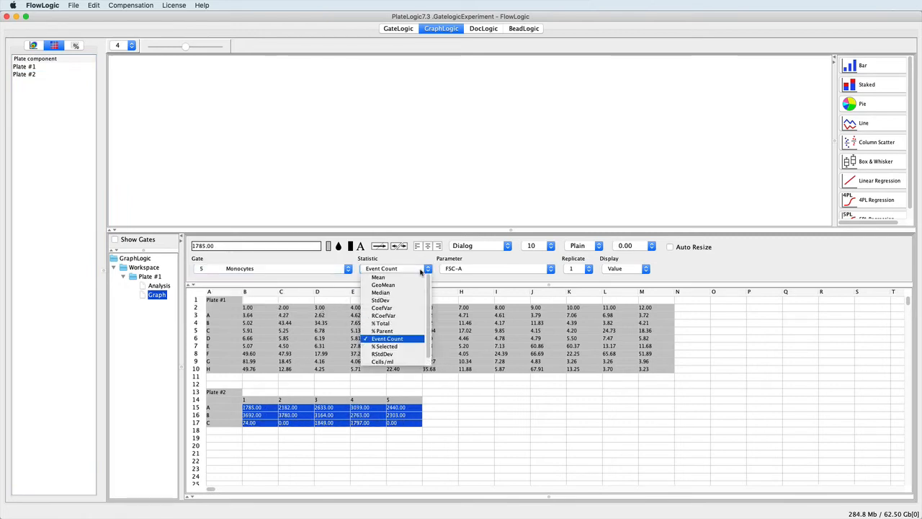
pyautogui.click(395, 336)
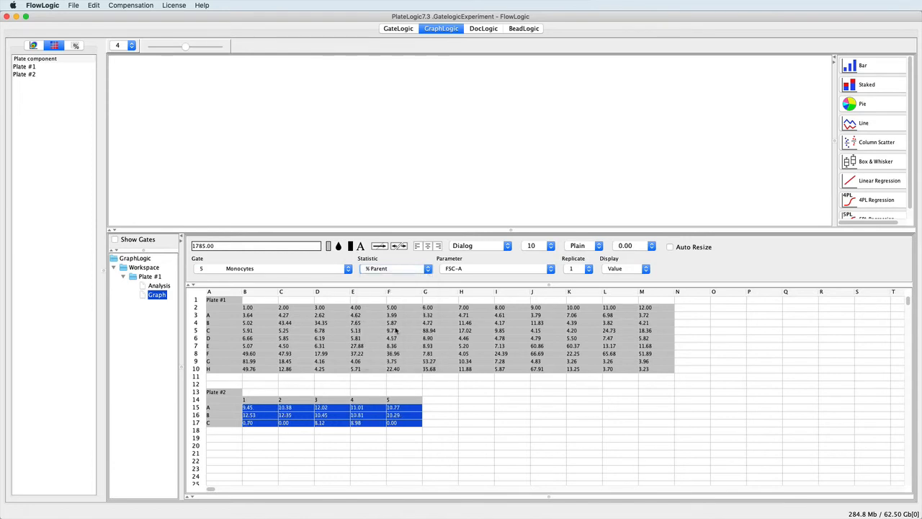
# Add a new workspace table and fill it with the Plate #2 block A13:F17
pyautogui.click(141, 268)
pyautogui.rightClick(135, 271)
pyautogui.click(159, 285)
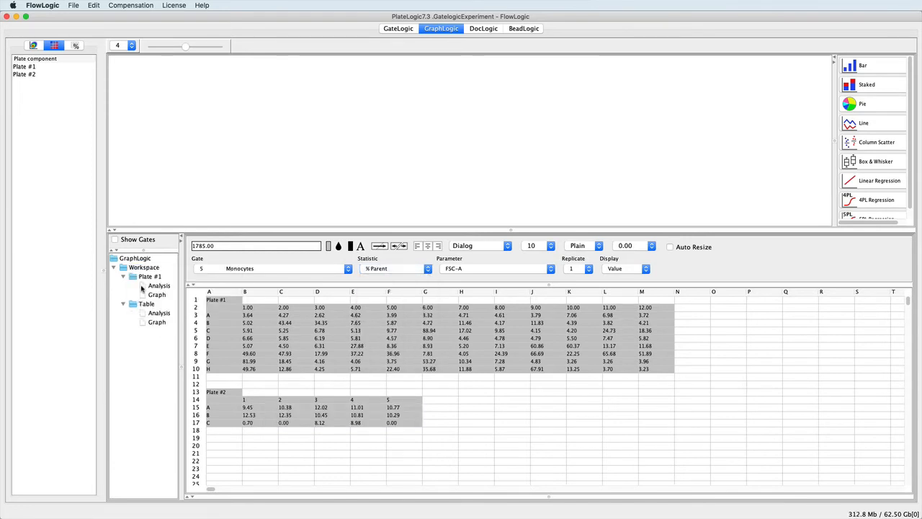
pyautogui.click(217, 392)
pyautogui.keyDown('shift'); pyautogui.click(407, 423); pyautogui.keyUp('shift')
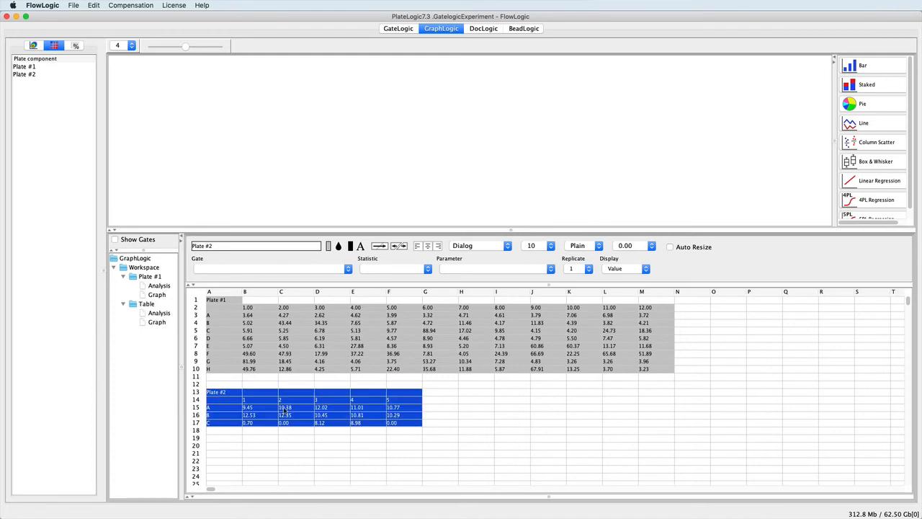
pyautogui.moveTo(285, 410); pyautogui.dragTo(148, 304)
# Open the Plate #2 graph and color bar A cyan, bar B blue-purple, bar C dark blue
pyautogui.click(144, 323)
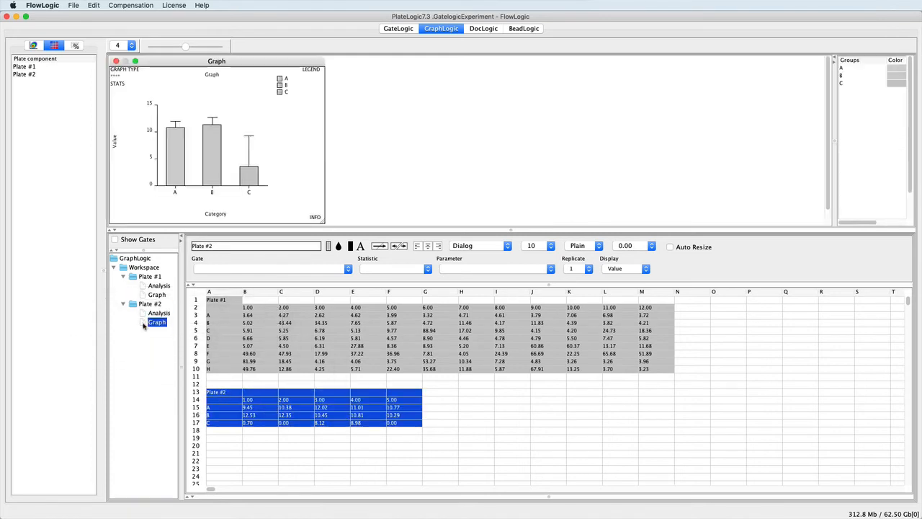
pyautogui.click(897, 73)
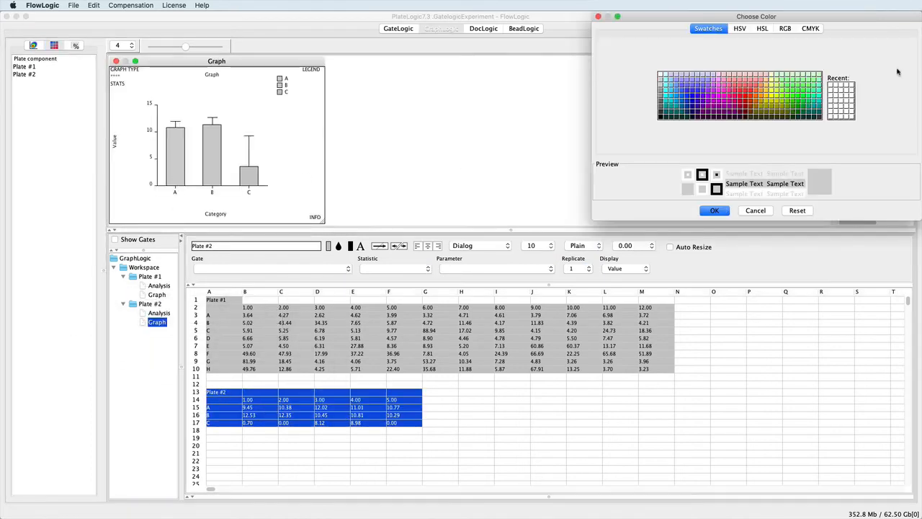
pyautogui.click(669, 90)
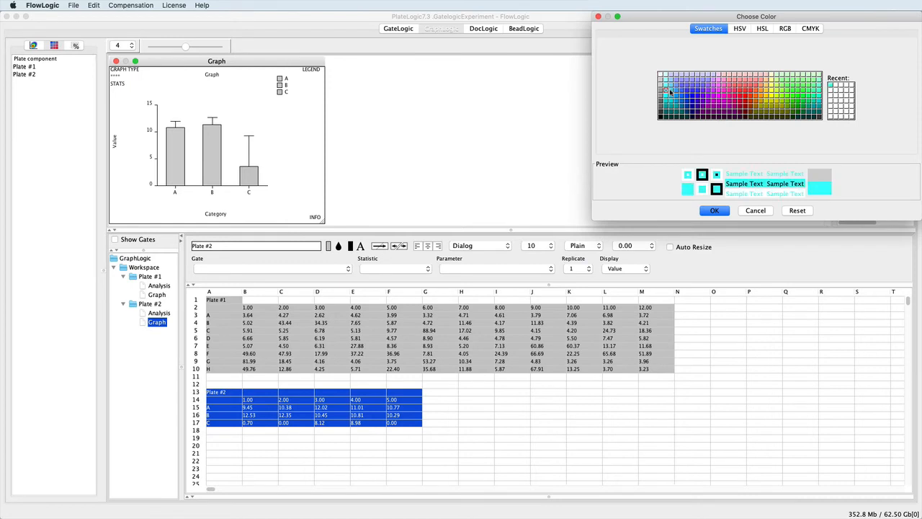
pyautogui.click(714, 211)
pyautogui.click(900, 76)
pyautogui.click(693, 91)
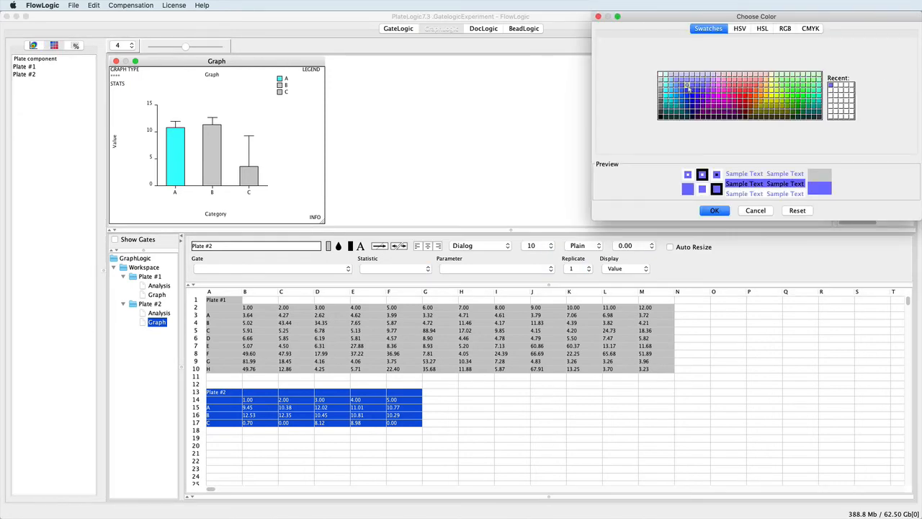
pyautogui.click(708, 210)
pyautogui.click(901, 83)
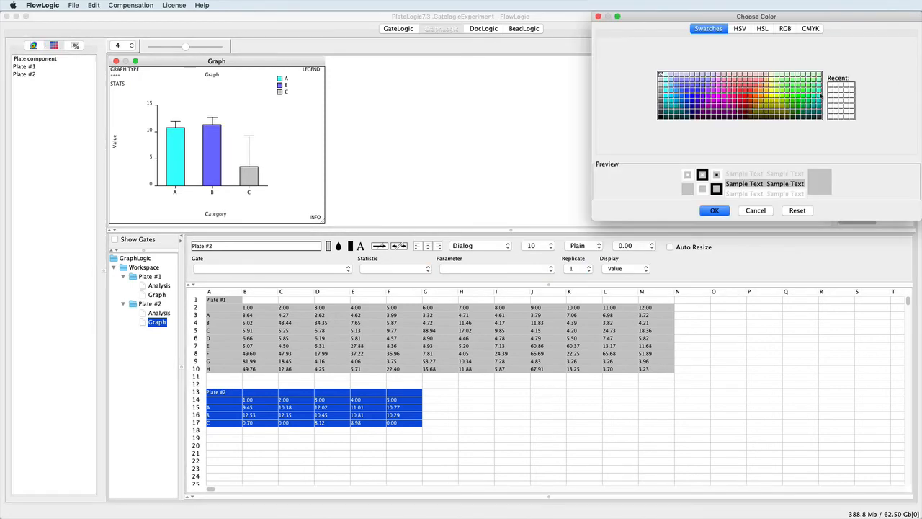
pyautogui.click(694, 102)
pyautogui.click(713, 211)
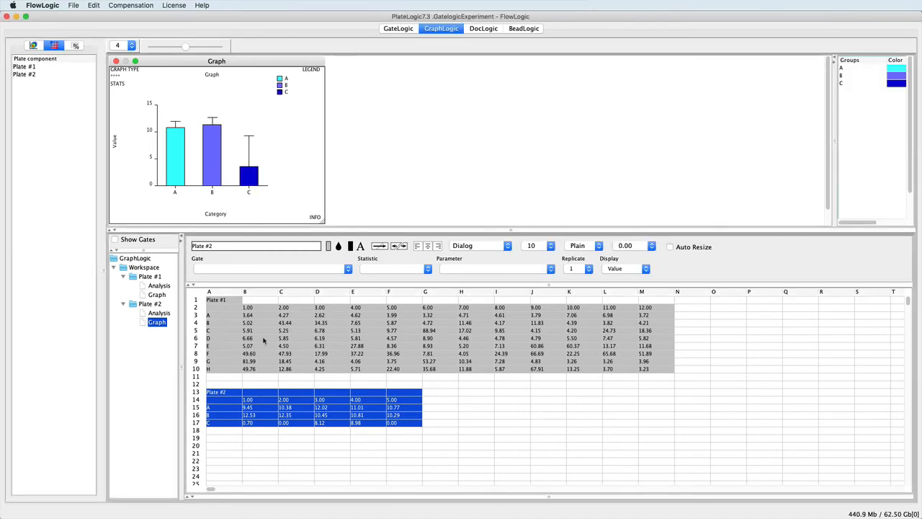
# Copy the Plate #2 block and paste it at cell H13
pyautogui.rightClick(217, 394)
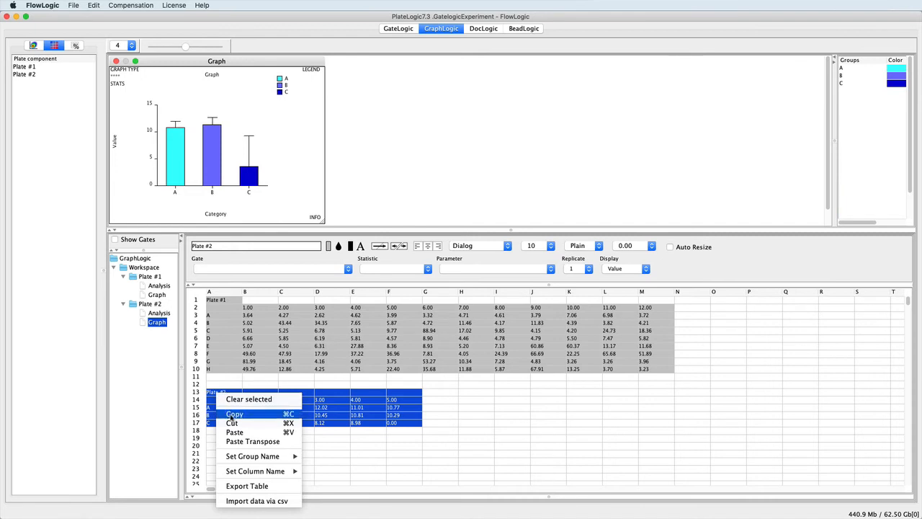
pyautogui.click(234, 415)
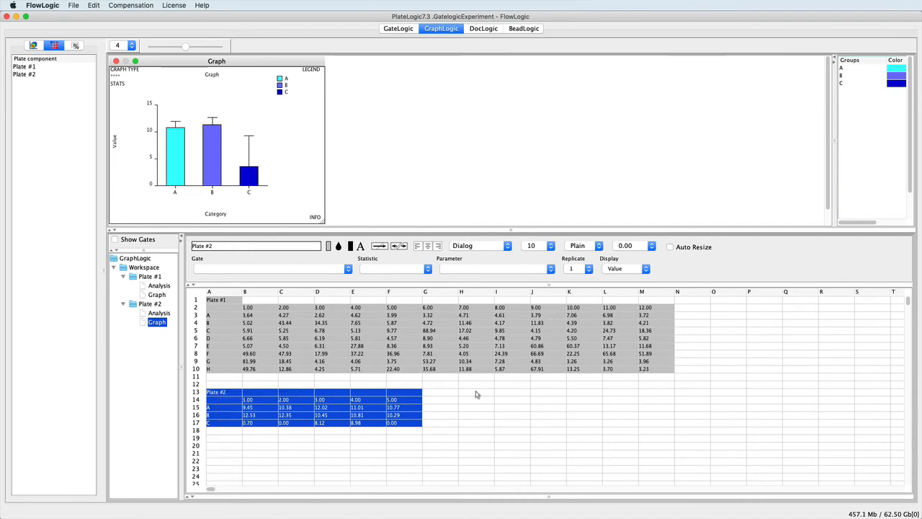
pyautogui.click(475, 394)
pyautogui.rightClick(476, 394)
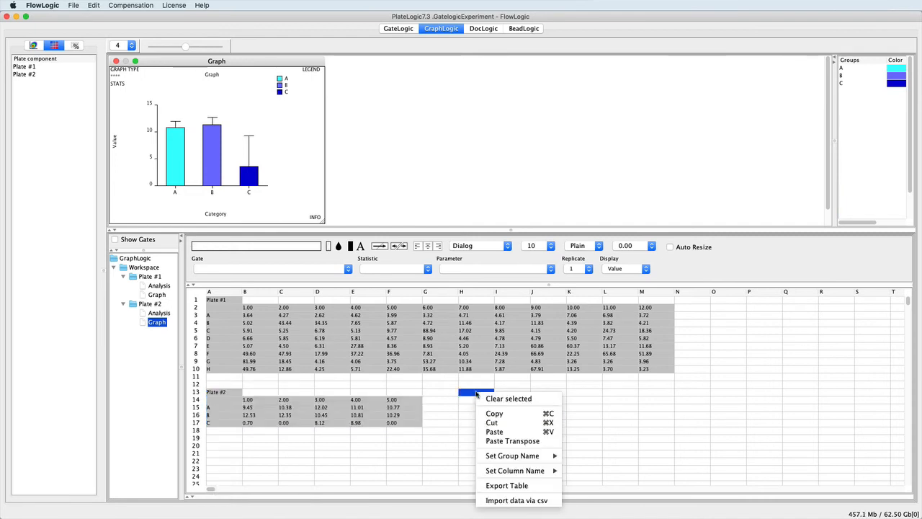
pyautogui.click(493, 431)
# Switch the pasted values I15:M17 to the Grans gate
pyautogui.moveTo(498, 408); pyautogui.dragTo(654, 427)
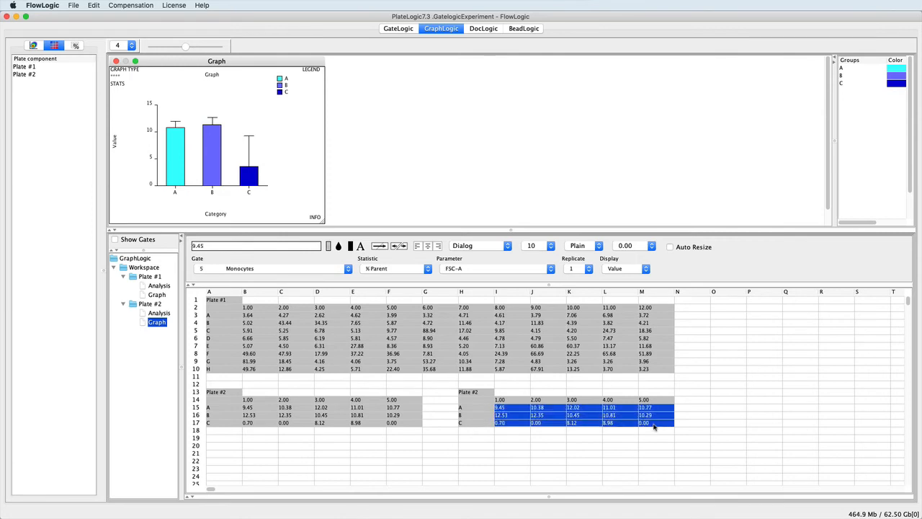
pyautogui.click(337, 270)
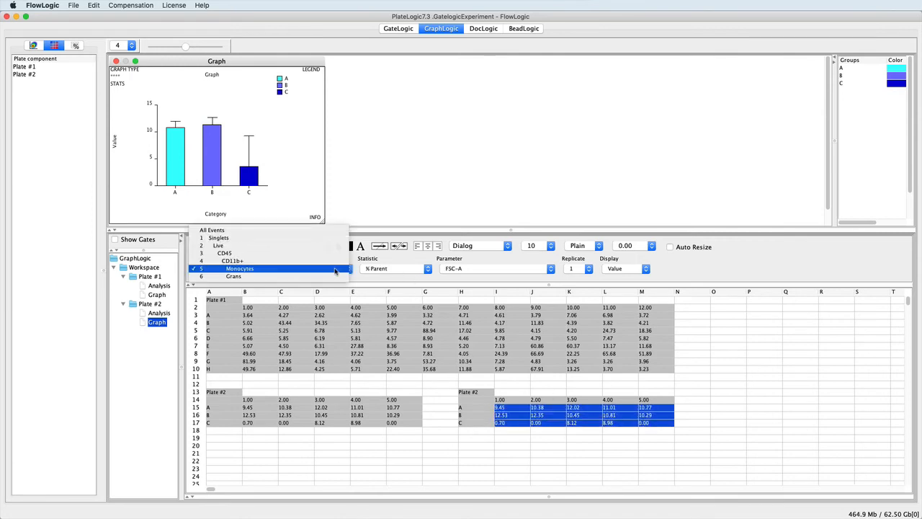
pyautogui.click(335, 277)
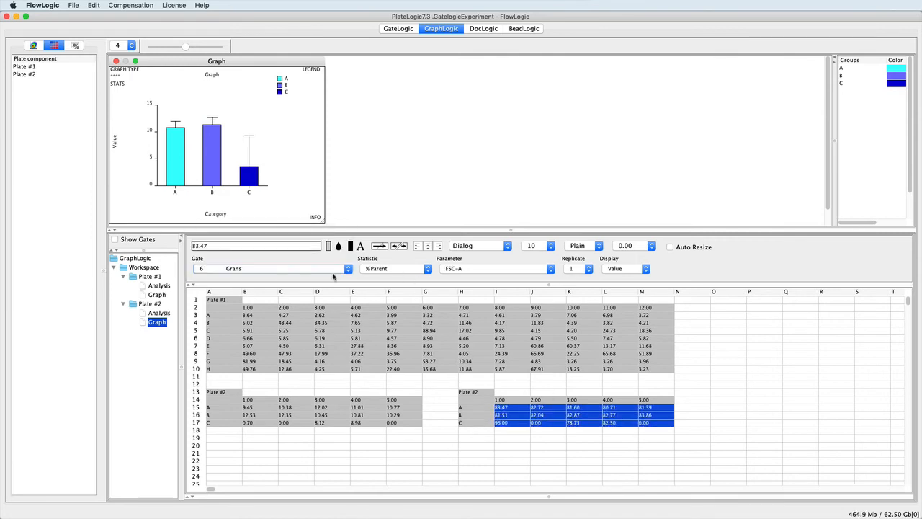
# Clone the Plate #2 table, feed it the Grans block H13–M17, and open its graph
pyautogui.click(137, 305)
pyautogui.rightClick(138, 304)
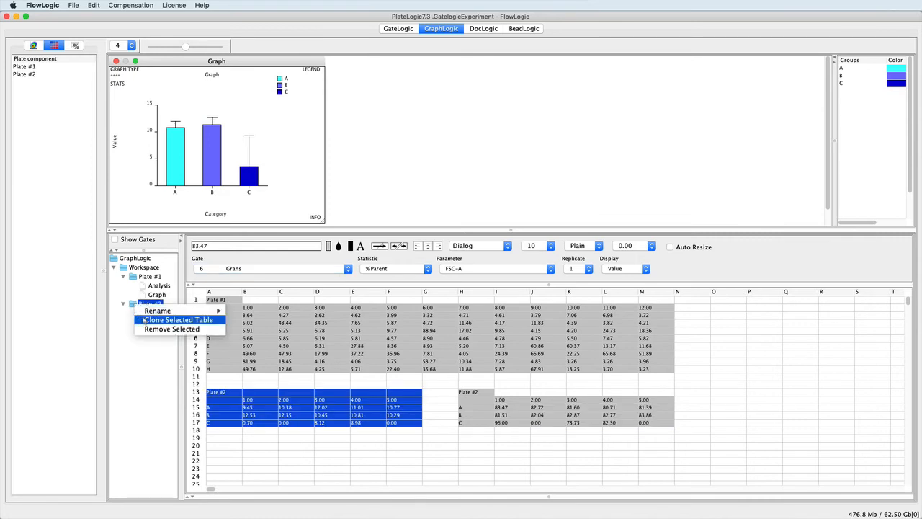
pyautogui.click(145, 320)
pyautogui.moveTo(470, 394); pyautogui.dragTo(641, 425)
pyautogui.moveTo(509, 399)
pyautogui.mouseDown()
pyautogui.moveTo(148, 339)
pyautogui.moveTo(156, 343)
pyautogui.mouseUp()
pyautogui.doubleClick(145, 351)
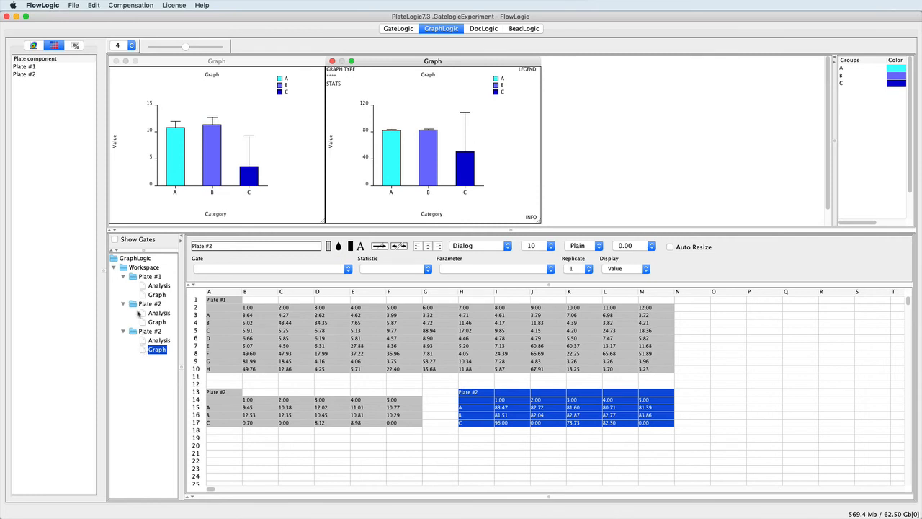
# Close the graph window and select the GraphLogic root
pyautogui.click(115, 61)
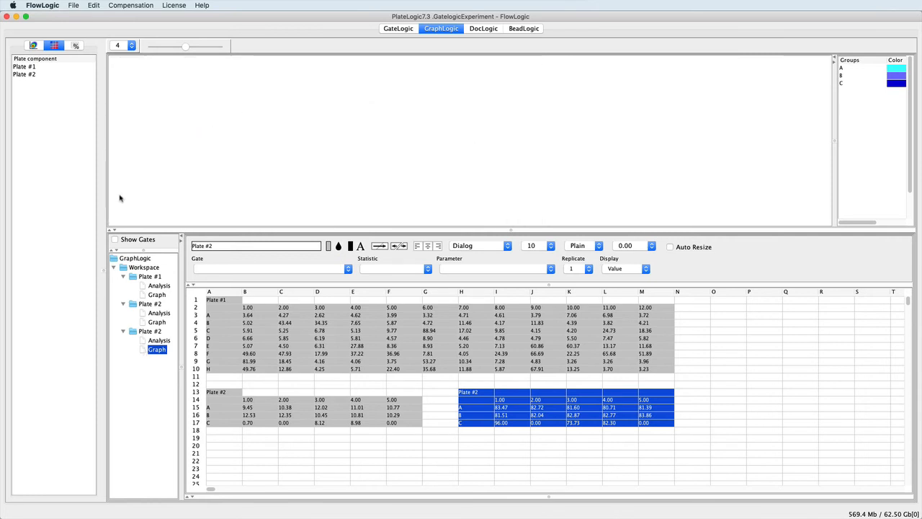
pyautogui.click(126, 258)
pyautogui.rightClick(125, 260)
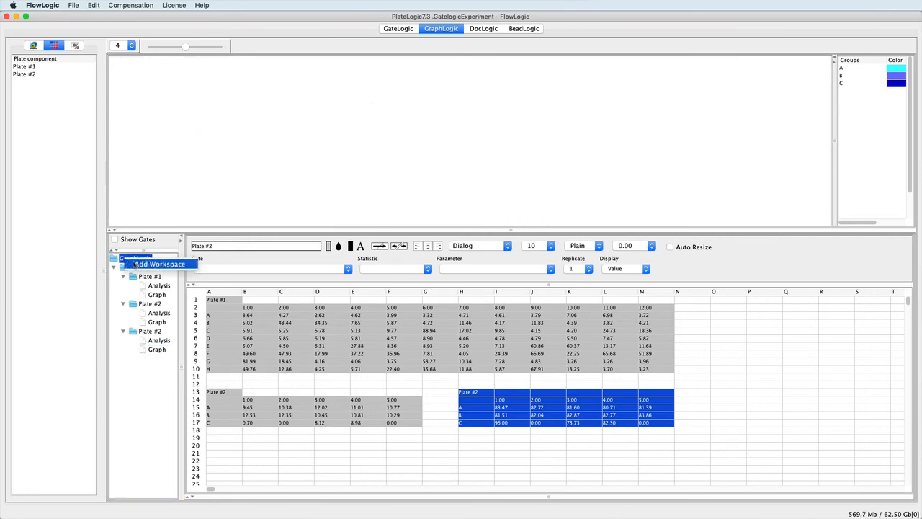
# Add a second workspace, then show the Myeloid Stain files in the gating view
pyautogui.click(135, 265)
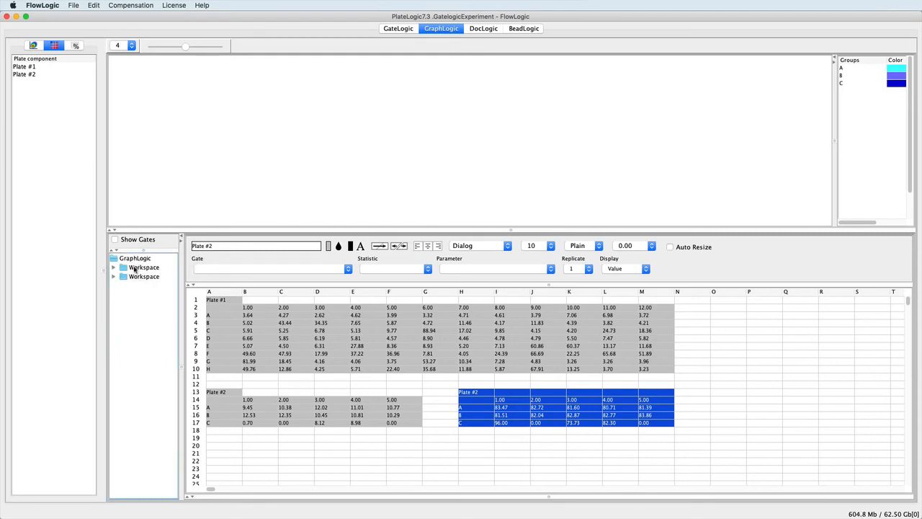
pyautogui.click(397, 29)
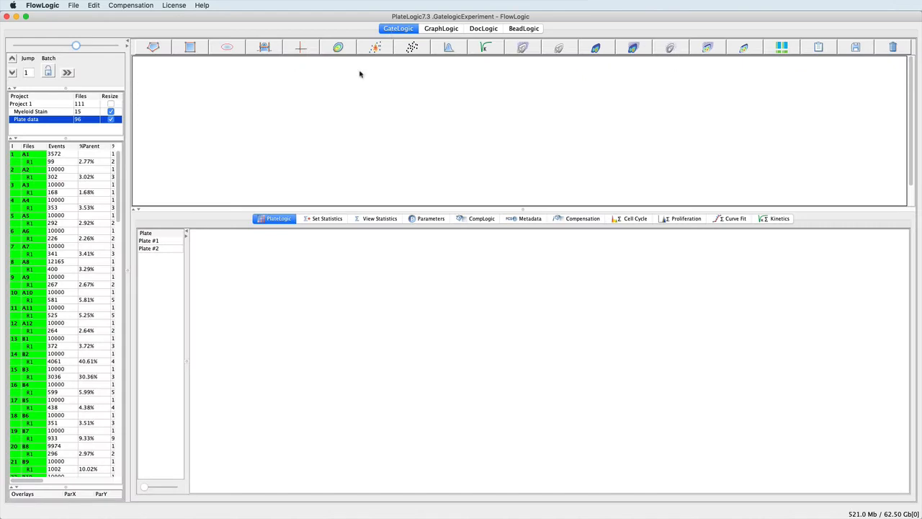
pyautogui.click(32, 113)
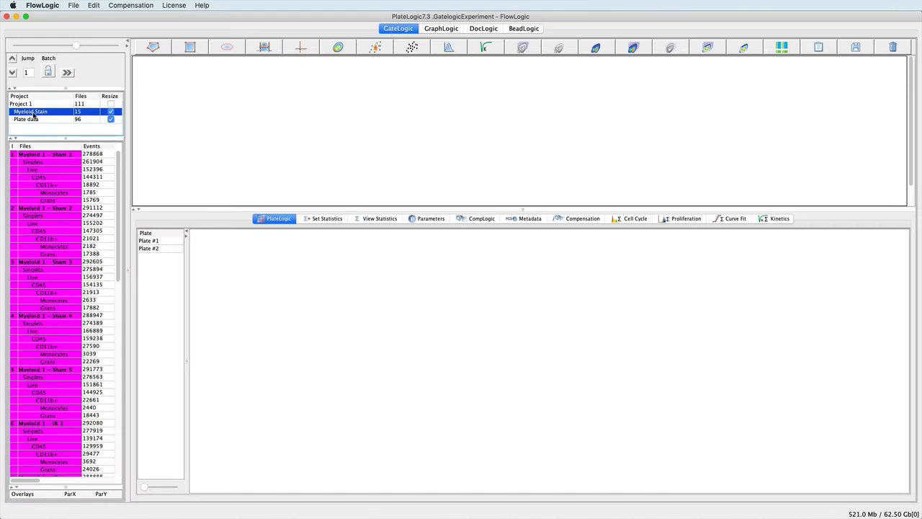
# Create Plate #3 and resize it to 5 columns by 3 rows
pyautogui.rightClick(150, 265)
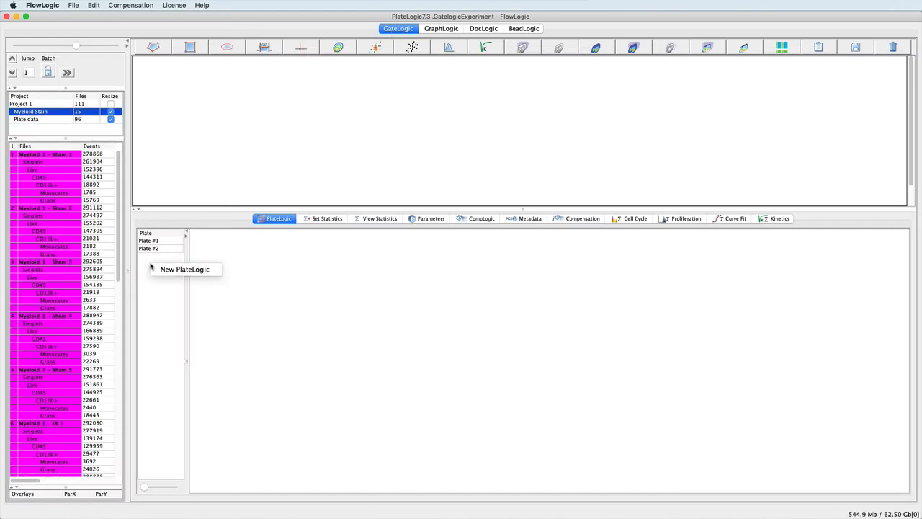
pyautogui.click(163, 268)
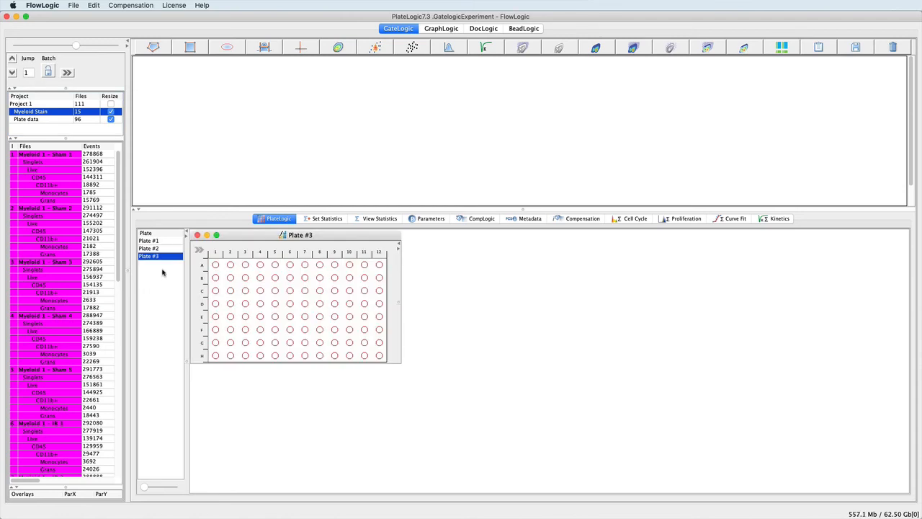
pyautogui.click(199, 249)
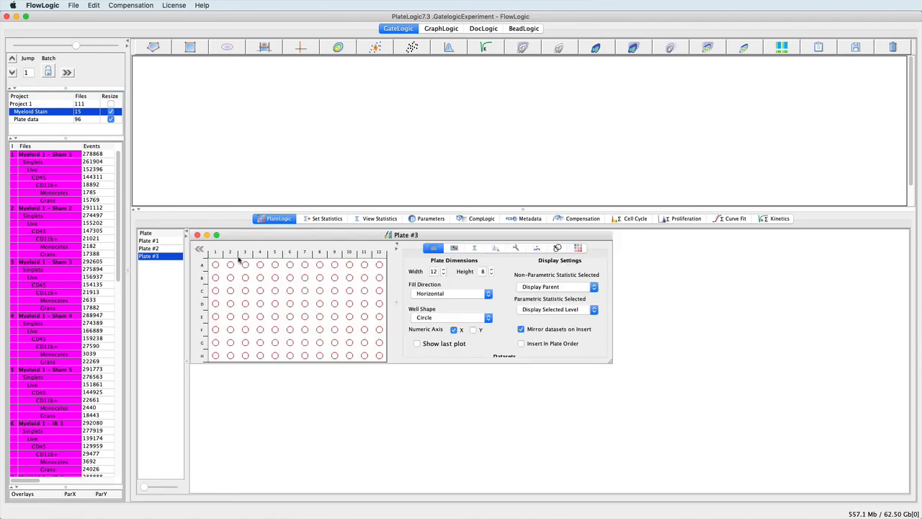
pyautogui.doubleClick(435, 271)
pyautogui.write('5')
pyautogui.press('Return')
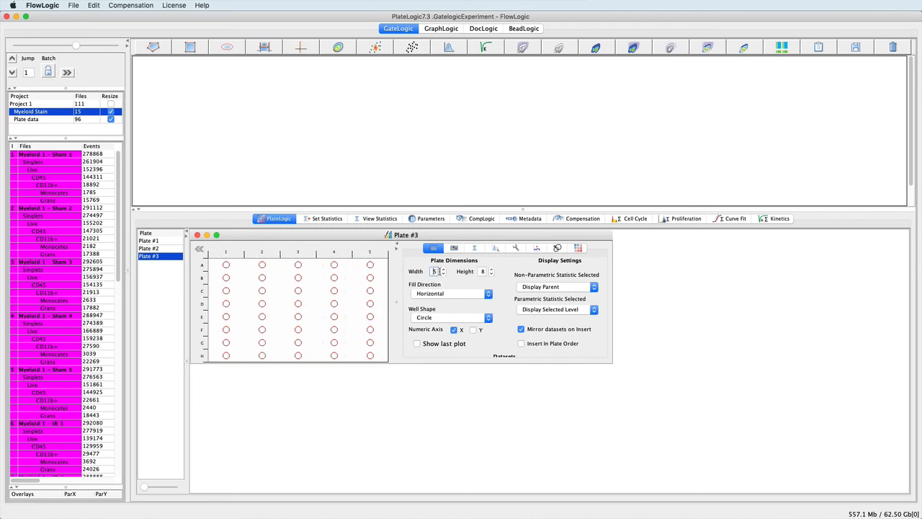
pyautogui.doubleClick(483, 271)
pyautogui.write('3')
pyautogui.press('Return')
pyautogui.click(199, 249)
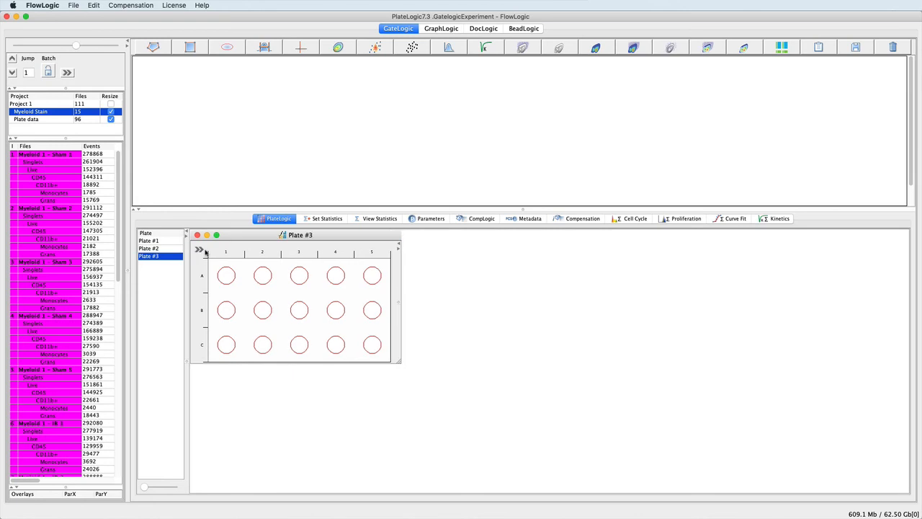
# Hide the gate rows in the file list and place Sham 1–5 into plate row A
pyautogui.click(58, 155)
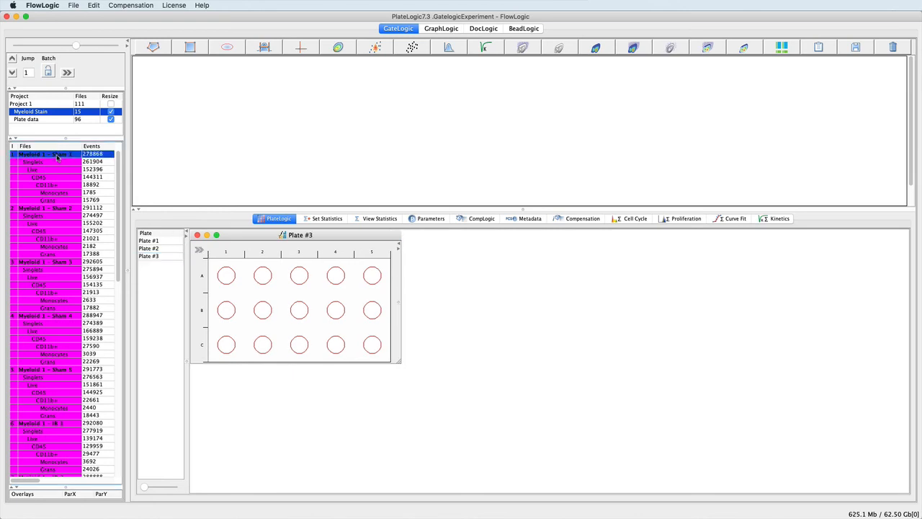
pyautogui.rightClick(50, 156)
pyautogui.moveTo(101, 226)
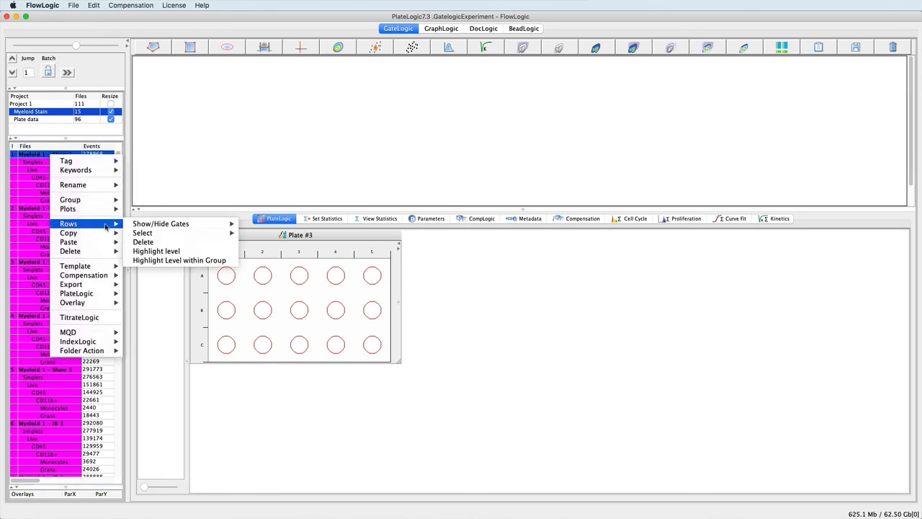
pyautogui.moveTo(155, 228)
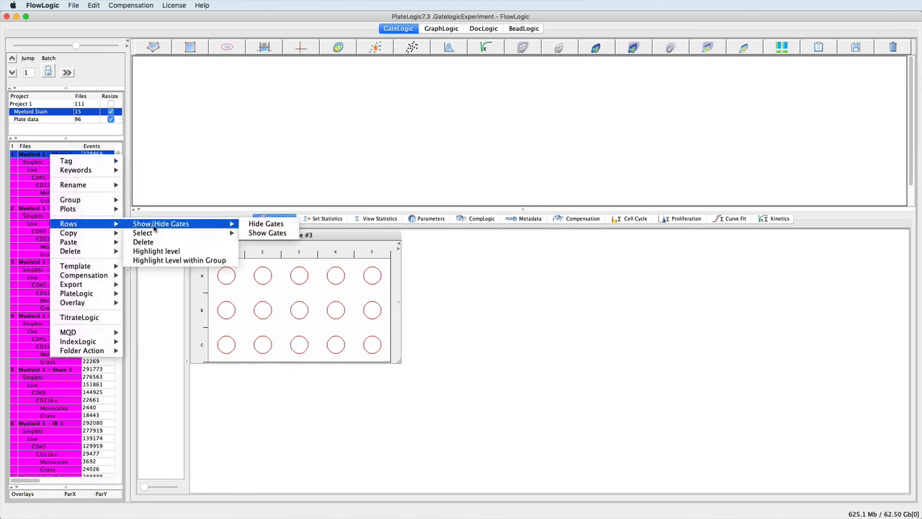
pyautogui.click(266, 225)
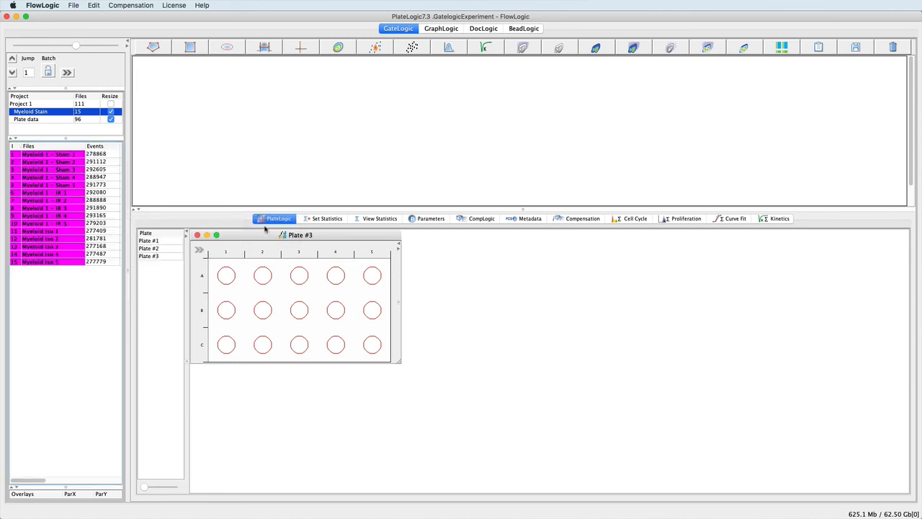
pyautogui.click(70, 155)
pyautogui.keyDown('shift'); pyautogui.click(70, 185); pyautogui.keyUp('shift')
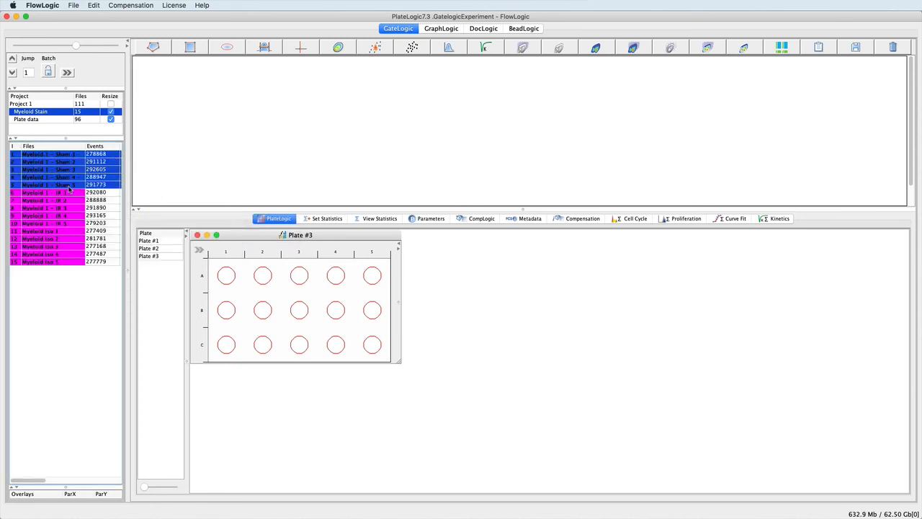
pyautogui.moveTo(59, 155); pyautogui.dragTo(193, 259)
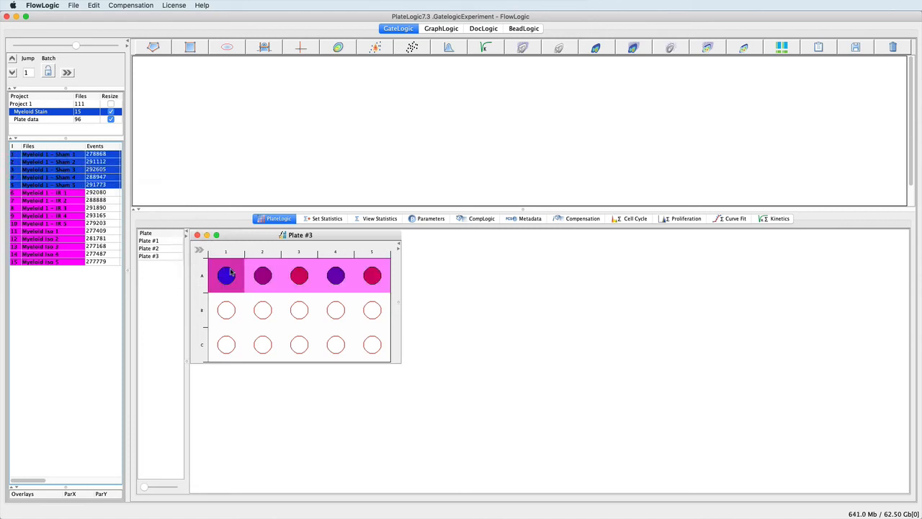
# Put IR 1–3 in B1–B3, IR 5 in B5, Iso 3–5 in C3–C5, and export Plate #3 to GraphLogic
pyautogui.moveTo(71, 194); pyautogui.dragTo(226, 309)
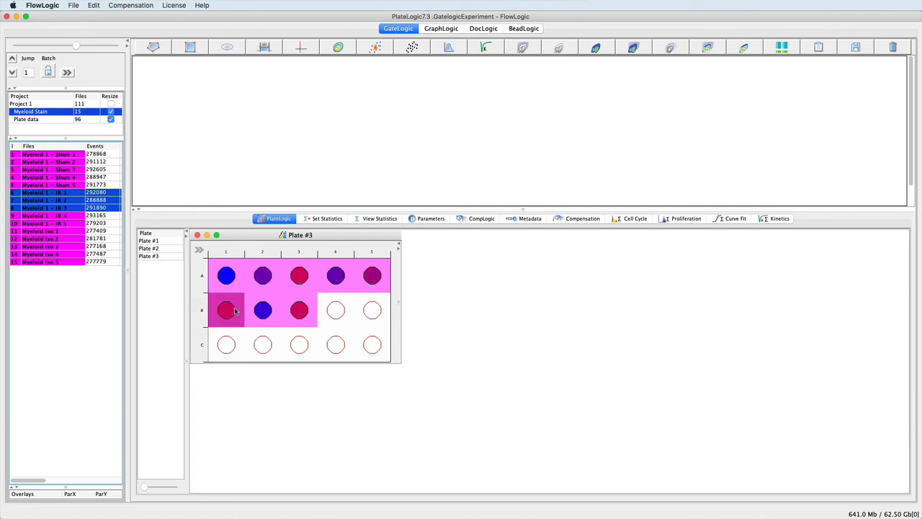
pyautogui.moveTo(61, 226); pyautogui.dragTo(365, 310)
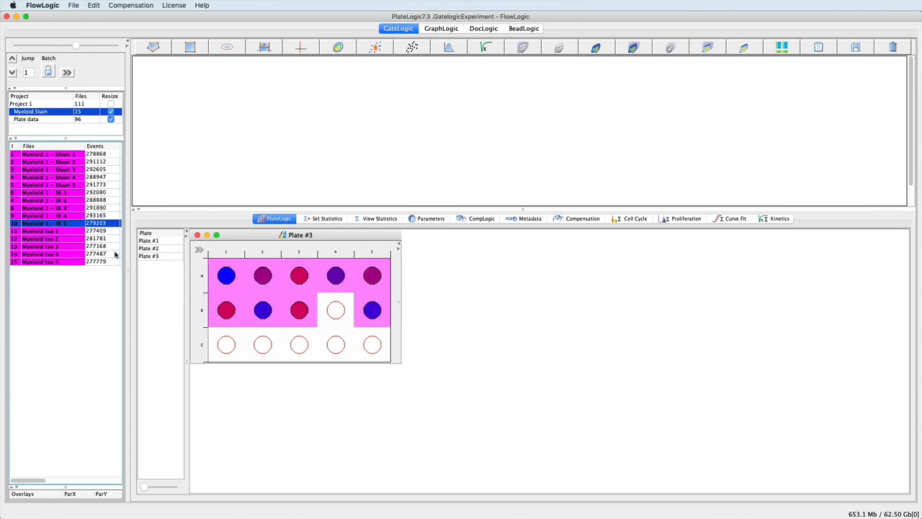
pyautogui.moveTo(72, 250); pyautogui.dragTo(302, 347)
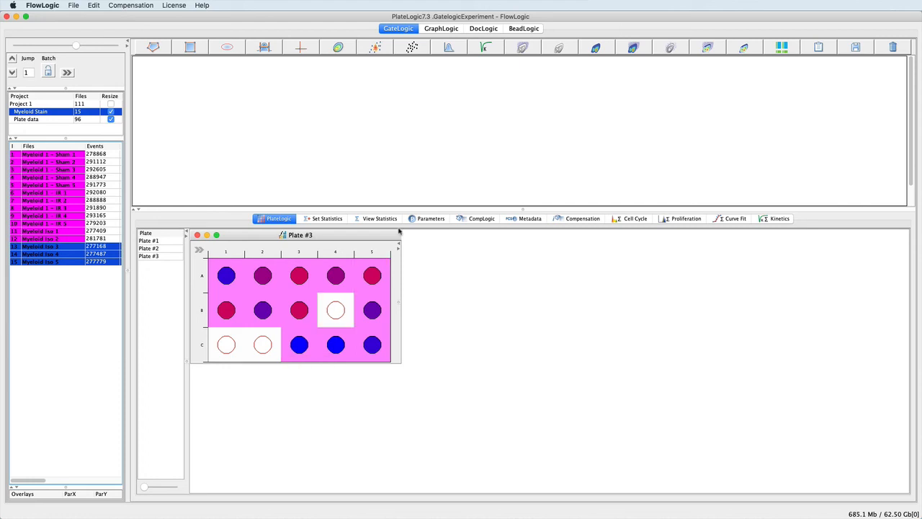
pyautogui.click(444, 31)
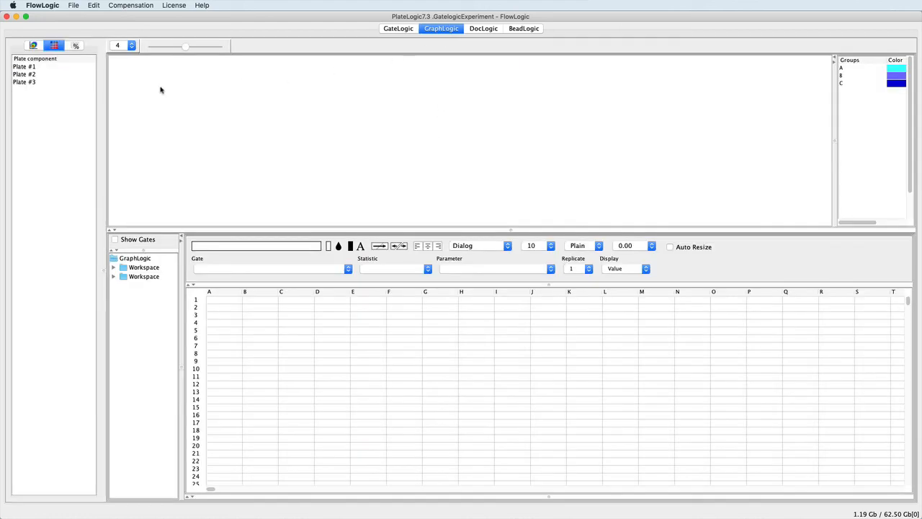
pyautogui.moveTo(27, 84)
pyautogui.mouseDown()
pyautogui.moveTo(84, 100)
pyautogui.moveTo(209, 301)
pyautogui.mouseUp()
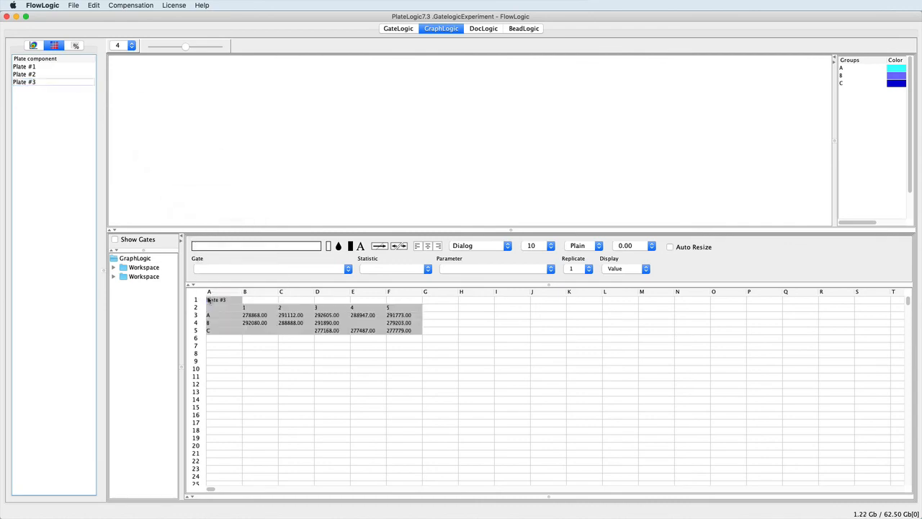